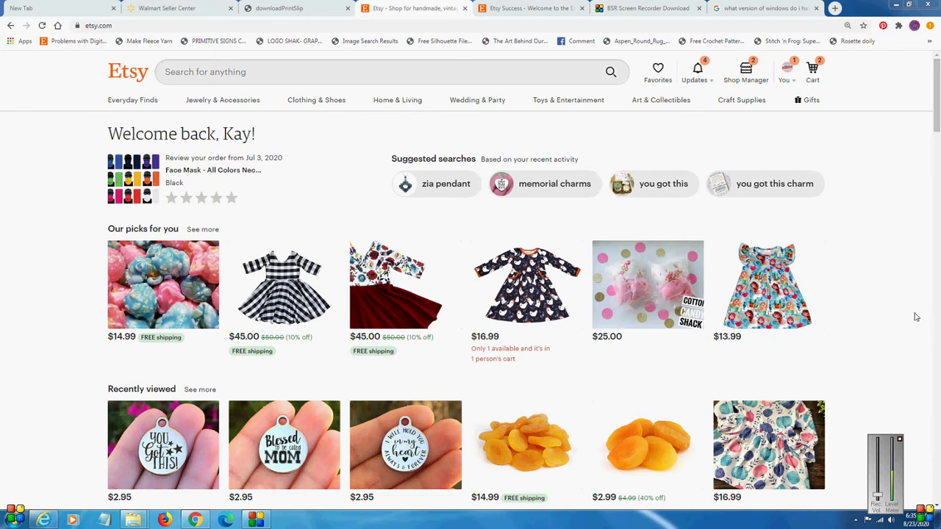
- Look over the Etsy Success community forum's discussion list and return to the Etsy home page
{"action": "left_click", "coordinate": [548, 9]}
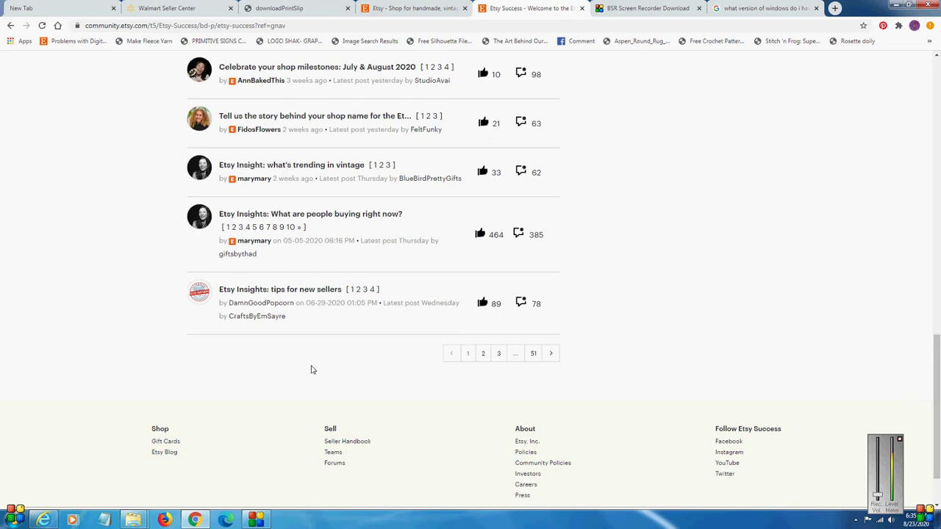
{"action": "left_click", "coordinate": [380, 13]}
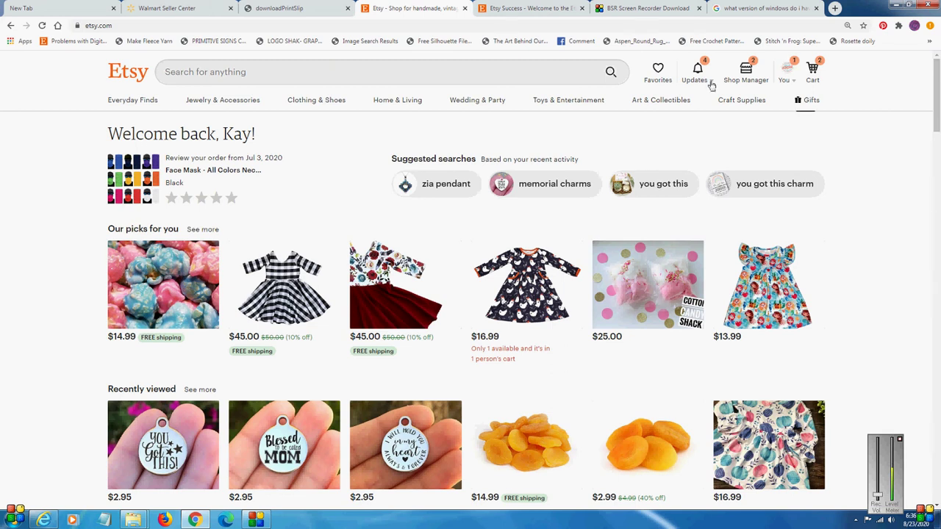
- Go to Shop Manager and open the shop's Info & Appearance settings
{"action": "left_click", "coordinate": [747, 76]}
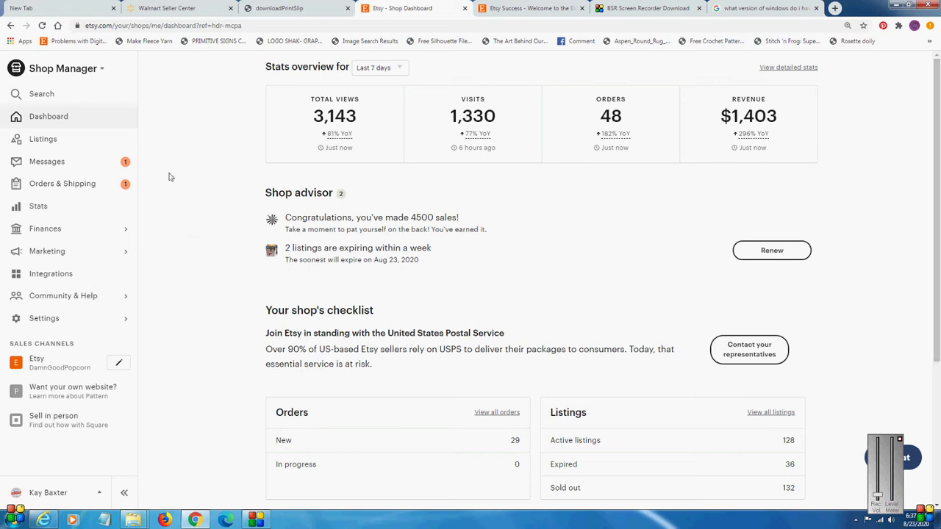
{"action": "left_click", "coordinate": [50, 322]}
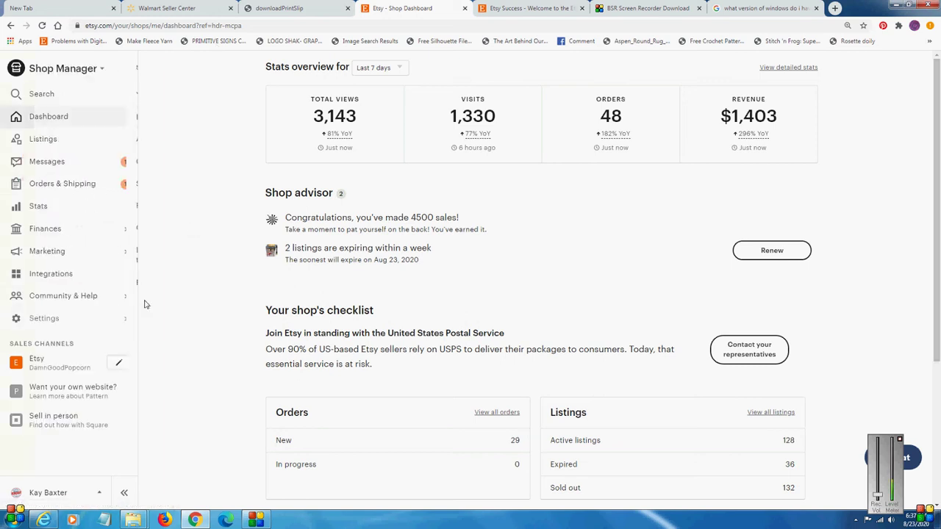
{"action": "mouse_move", "coordinate": [79, 321]}
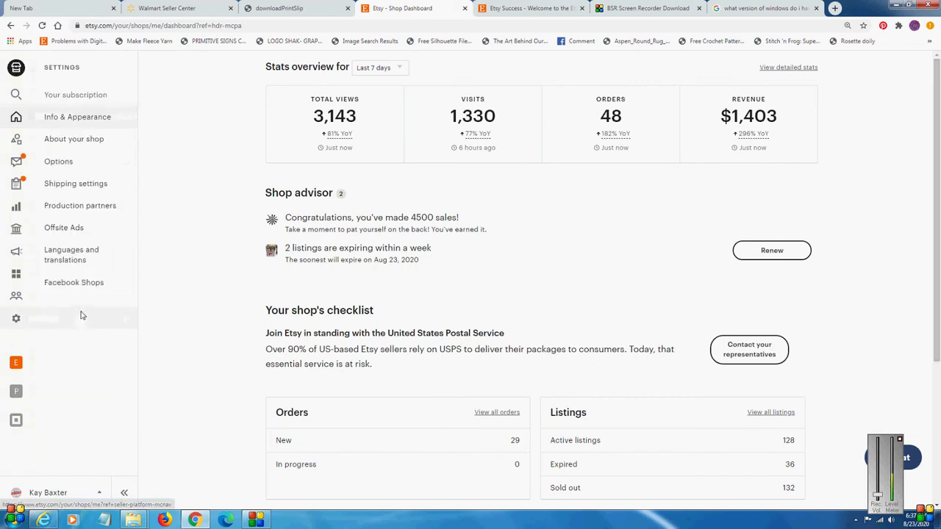
{"action": "left_click", "coordinate": [94, 121]}
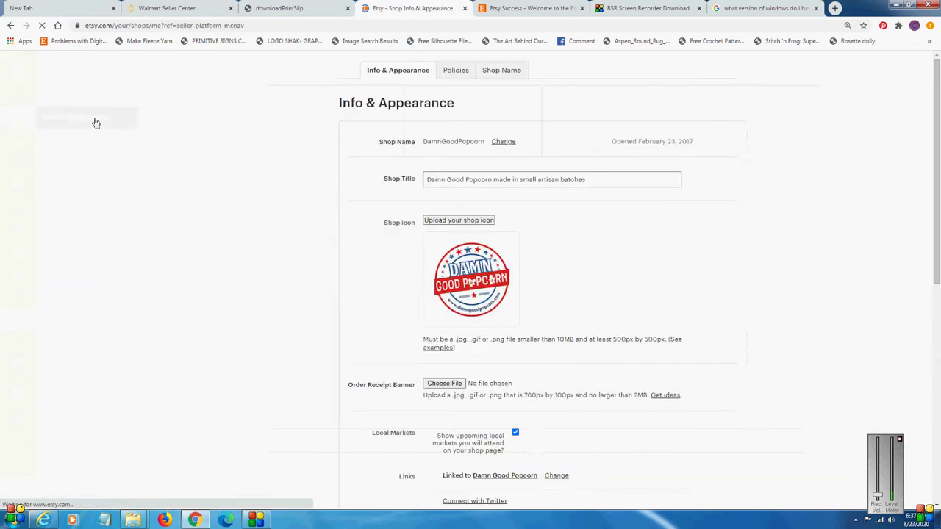
- Review the Info & Appearance page from the shop title and icon down to the announcement and buyer messages
{"action": "scroll", "coordinate": [203, 181], "scroll_direction": "down", "scroll_amount": 2}
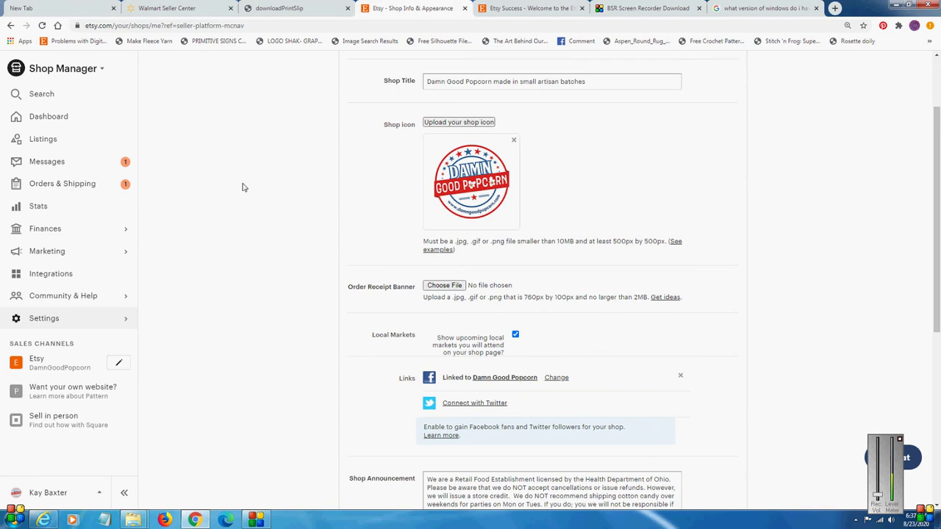
{"action": "scroll", "coordinate": [242, 186], "scroll_direction": "down", "scroll_amount": 1}
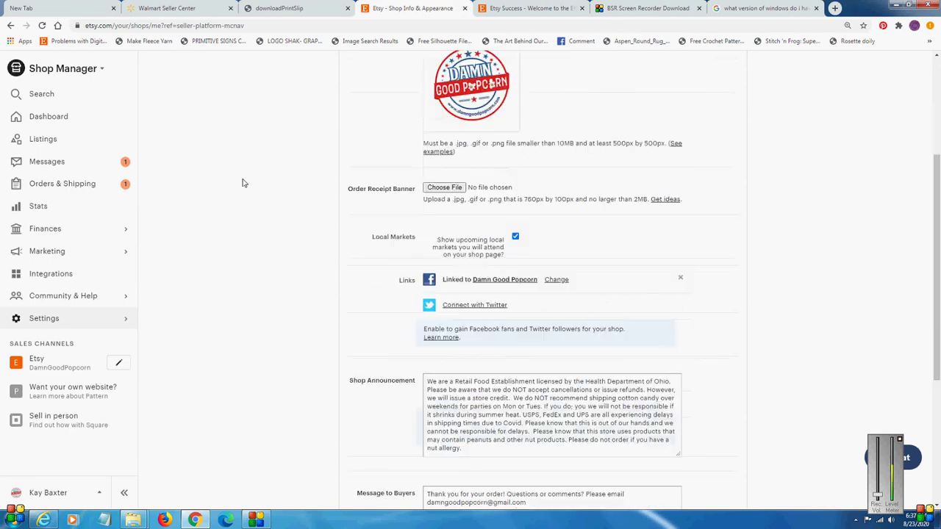
{"action": "scroll", "coordinate": [237, 185], "scroll_direction": "down", "scroll_amount": 3}
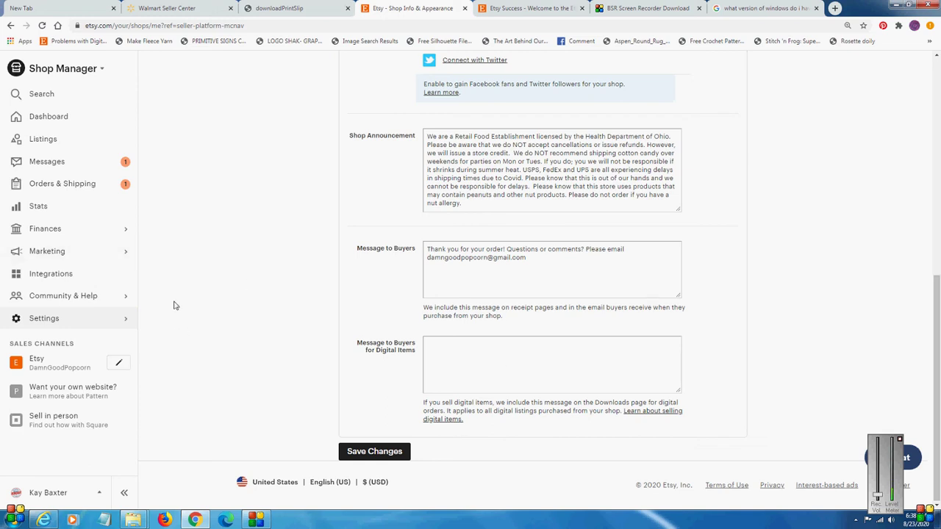
{"action": "scroll", "coordinate": [224, 338], "scroll_direction": "up", "scroll_amount": 3}
{"action": "scroll", "coordinate": [195, 347], "scroll_direction": "up", "scroll_amount": 3}
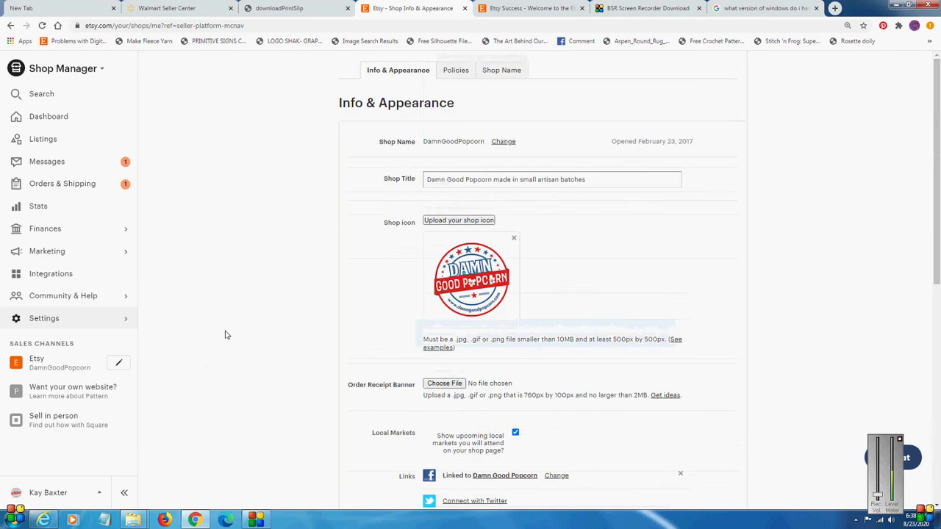
- View the shop name change page, and open the shop policies for editing in shop home
{"action": "left_click", "coordinate": [500, 72]}
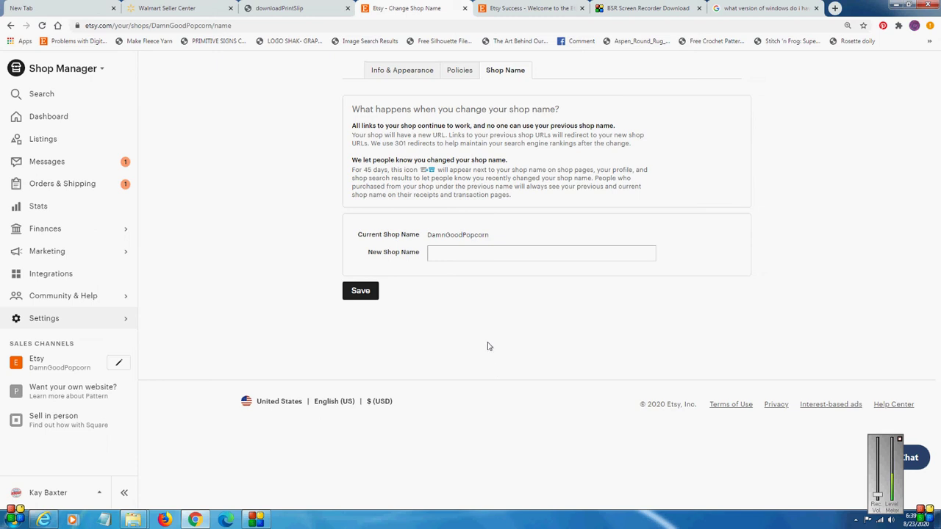
{"action": "left_click", "coordinate": [453, 73]}
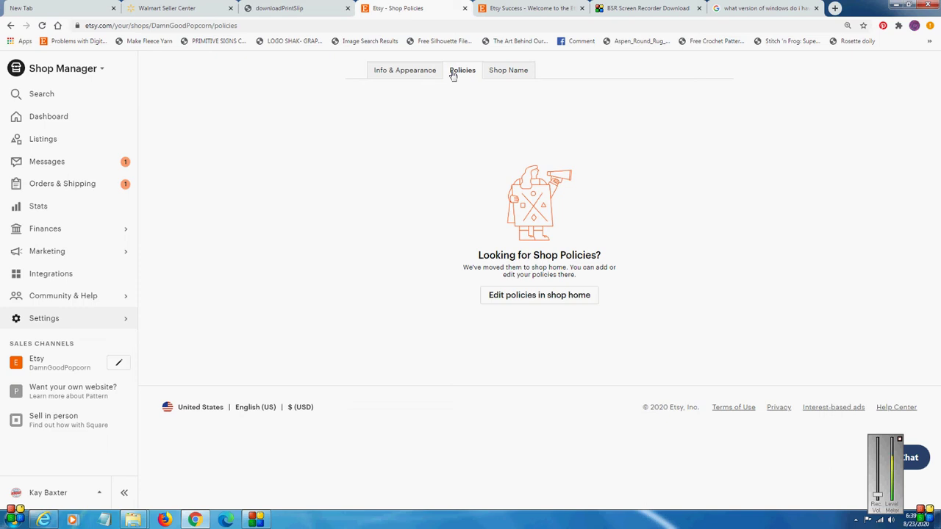
{"action": "left_click", "coordinate": [515, 297]}
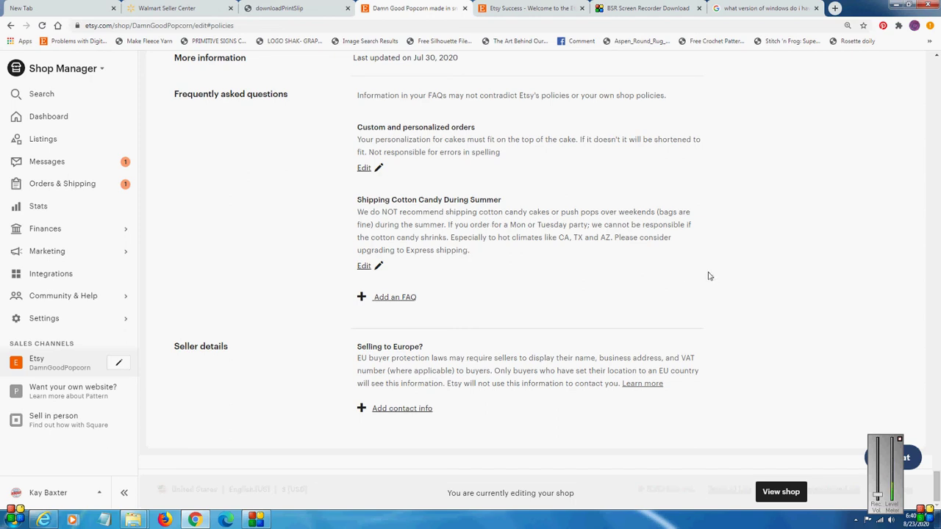
- Examine the shop home editor's policies, payment options, returns, shop members and Around the web links
{"action": "scroll", "coordinate": [726, 284], "scroll_direction": "up", "scroll_amount": 5}
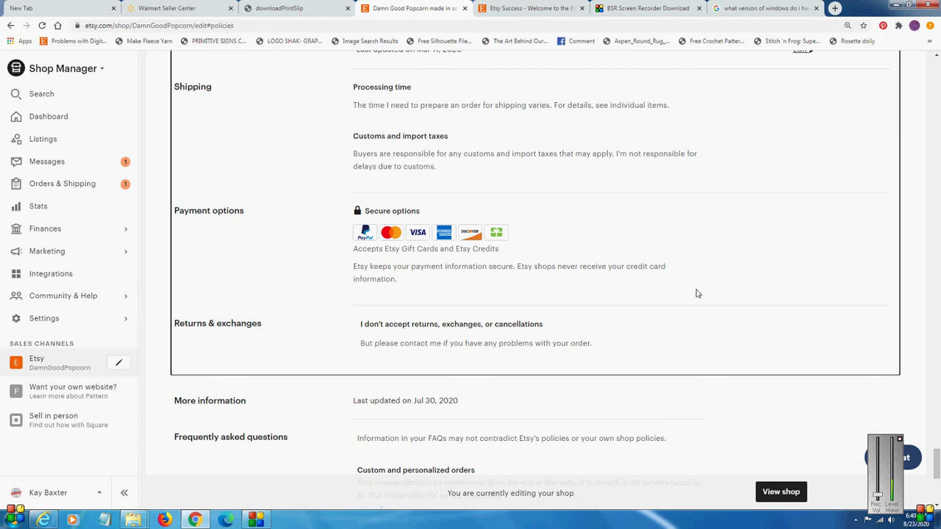
{"action": "scroll", "coordinate": [697, 293], "scroll_direction": "up", "scroll_amount": 5}
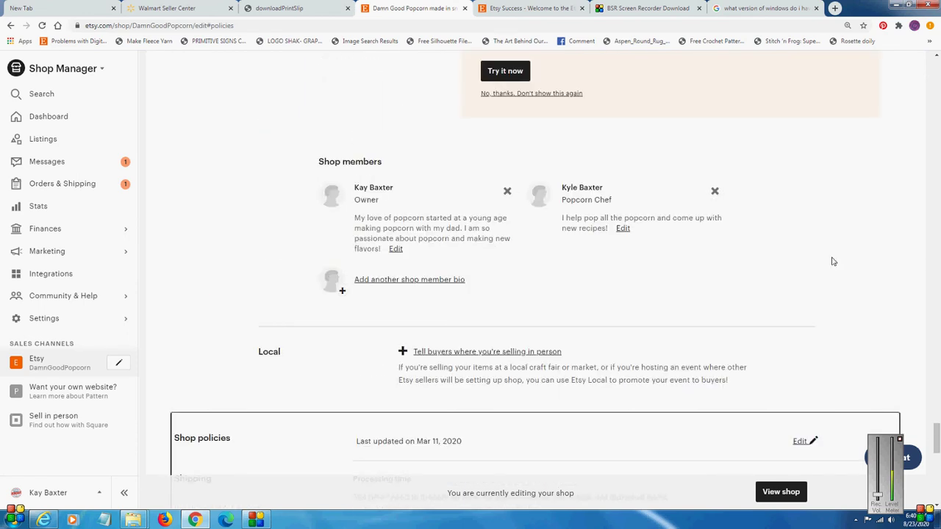
{"action": "scroll", "coordinate": [833, 261], "scroll_direction": "up", "scroll_amount": 1}
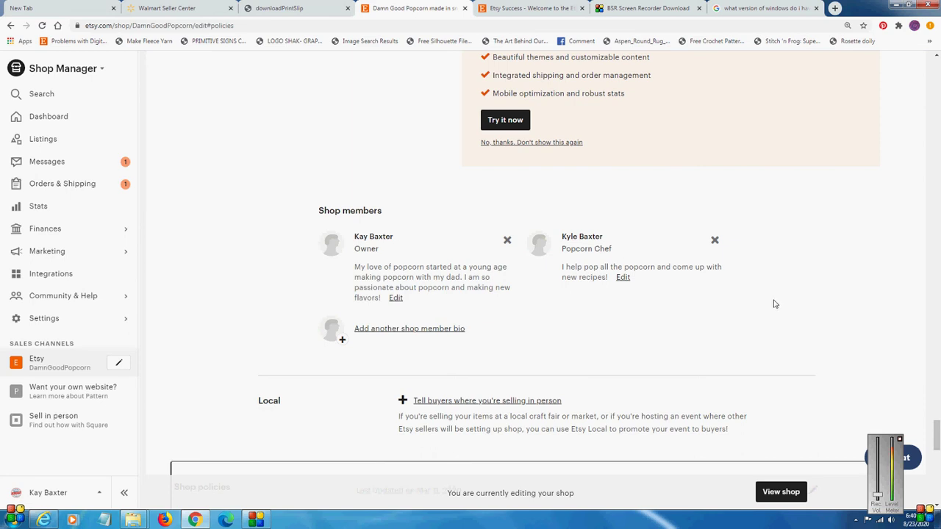
{"action": "scroll", "coordinate": [784, 324], "scroll_direction": "down", "scroll_amount": 2}
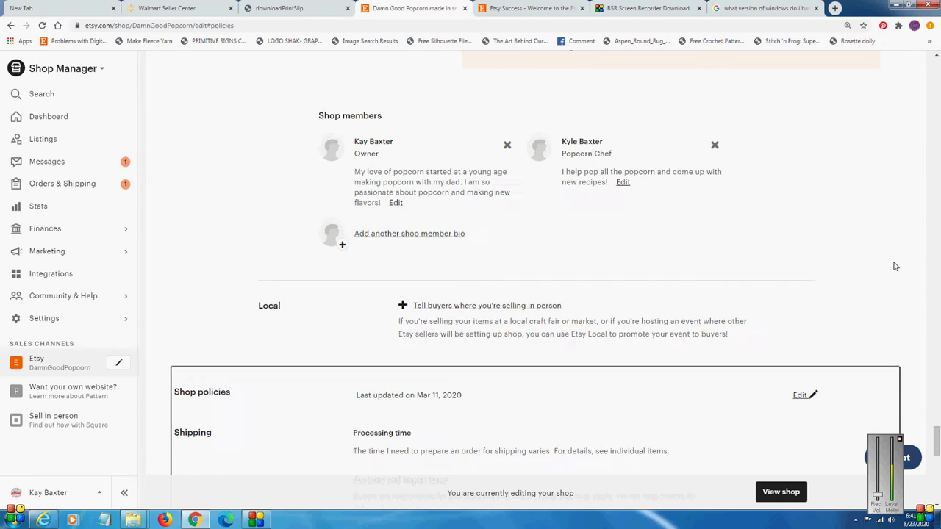
{"action": "scroll", "coordinate": [895, 264], "scroll_direction": "up", "scroll_amount": 5}
{"action": "scroll", "coordinate": [906, 270], "scroll_direction": "up", "scroll_amount": 1}
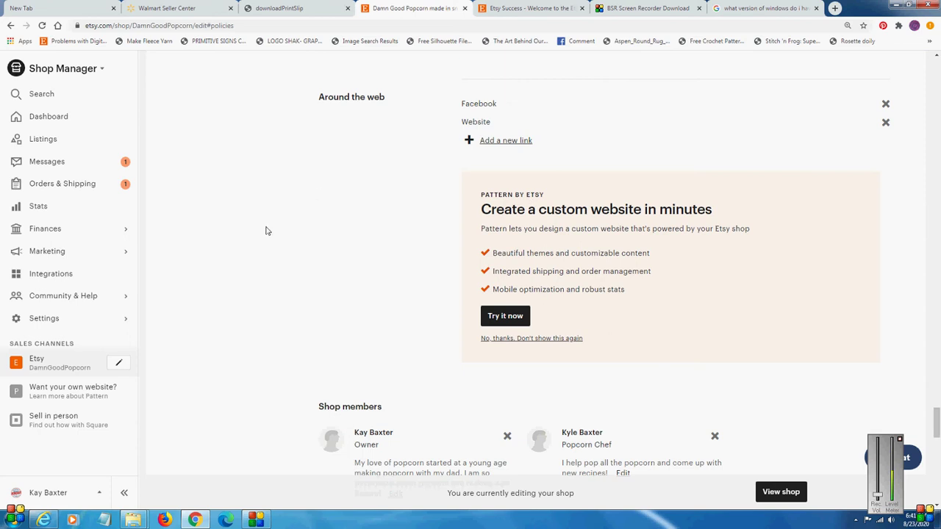
- Examine the shop's About section, including its story, video slot and captioned photos
{"action": "scroll", "coordinate": [257, 215], "scroll_direction": "up", "scroll_amount": 2}
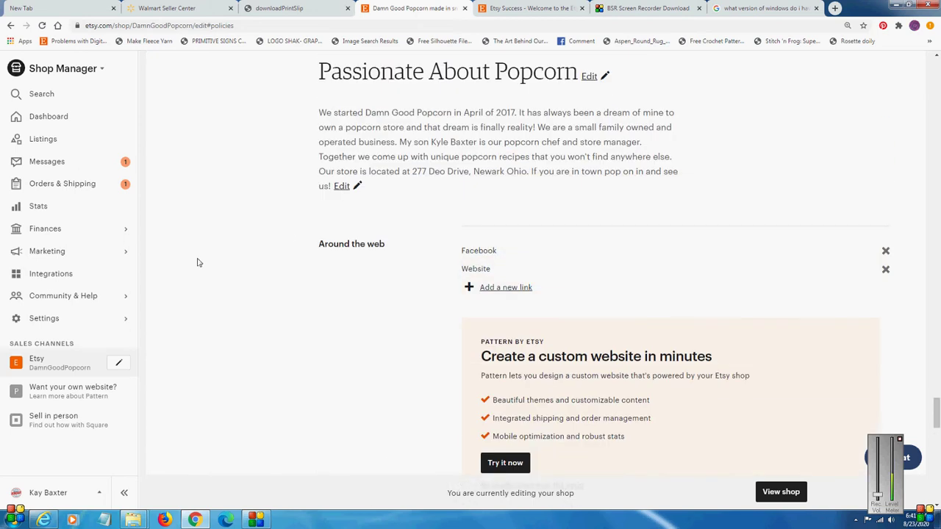
{"action": "scroll", "coordinate": [232, 250], "scroll_direction": "up", "scroll_amount": 1}
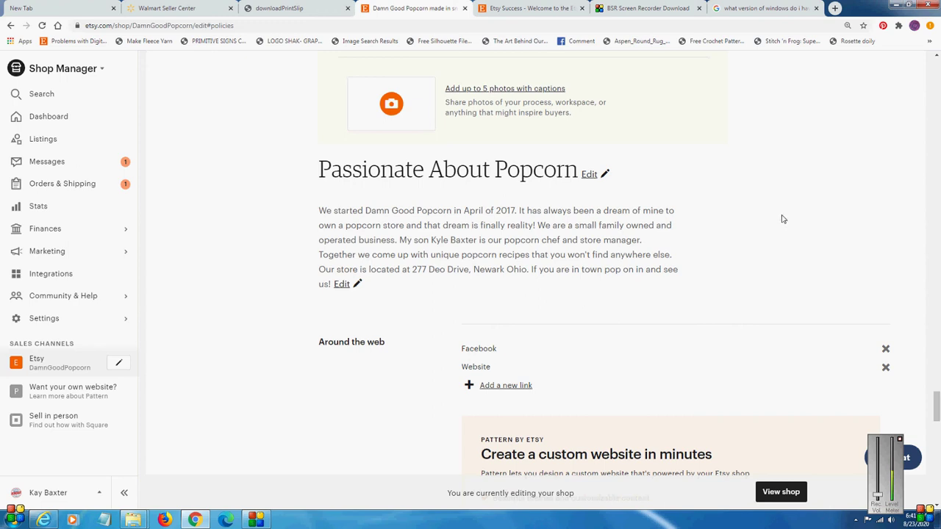
{"action": "scroll", "coordinate": [764, 218], "scroll_direction": "up", "scroll_amount": 1}
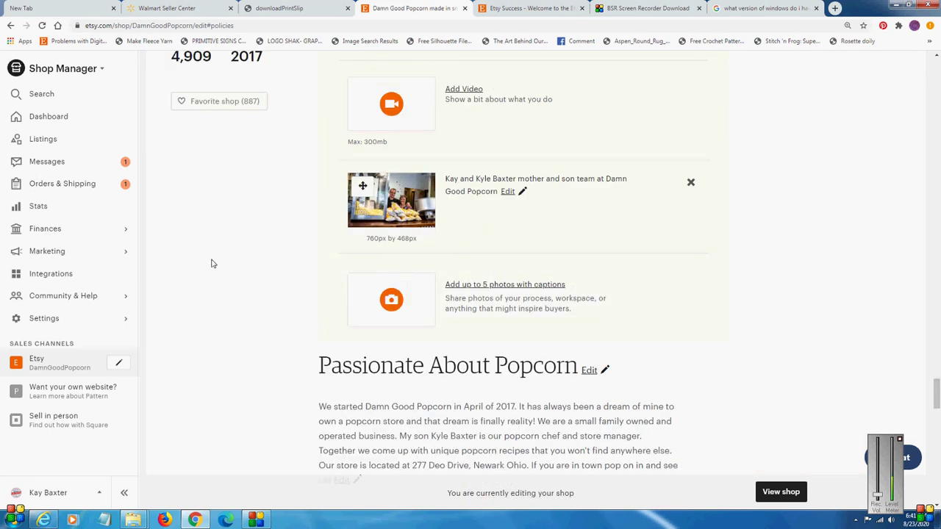
{"action": "scroll", "coordinate": [210, 253], "scroll_direction": "up", "scroll_amount": 1}
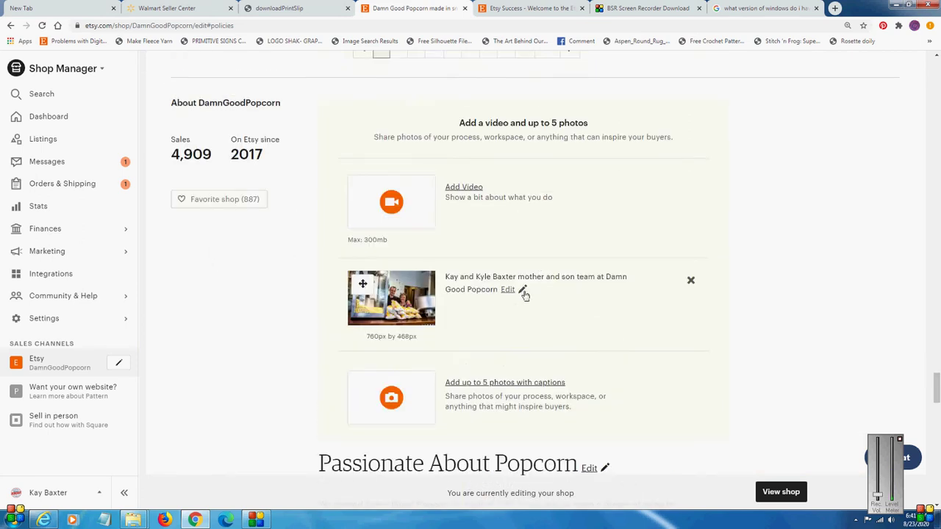
{"action": "scroll", "coordinate": [616, 386], "scroll_direction": "down", "scroll_amount": 1}
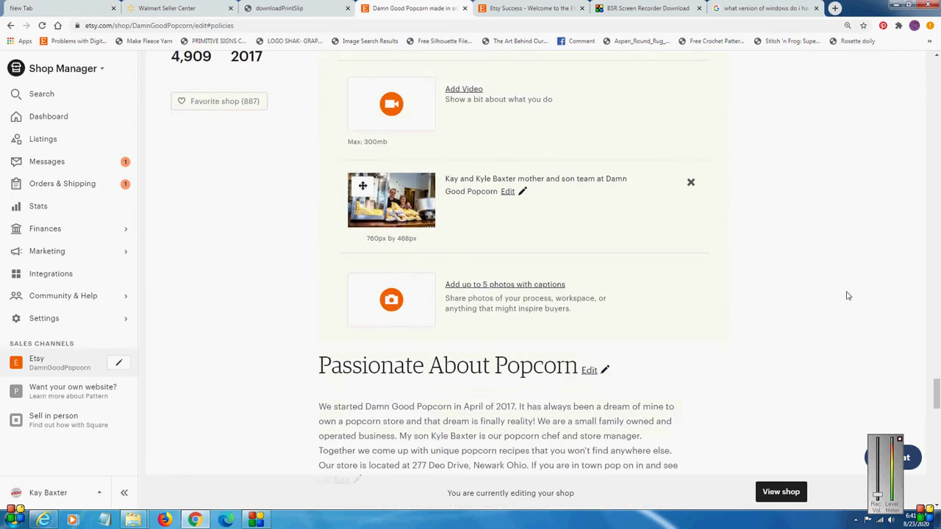
- Look through the customer reviews and up to the item listings in the shop home editor
{"action": "scroll", "coordinate": [845, 283], "scroll_direction": "up", "scroll_amount": 3}
{"action": "scroll", "coordinate": [813, 257], "scroll_direction": "up", "scroll_amount": 2}
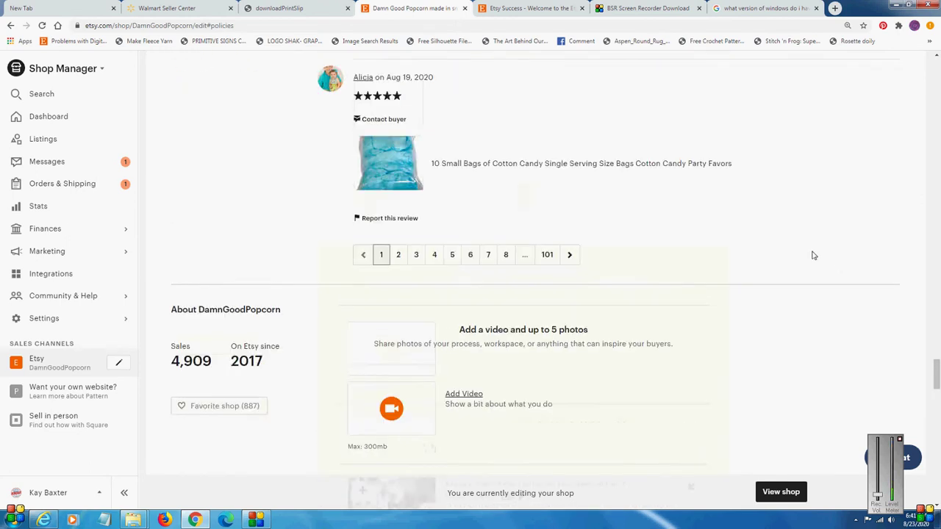
{"action": "scroll", "coordinate": [735, 248], "scroll_direction": "up", "scroll_amount": 3}
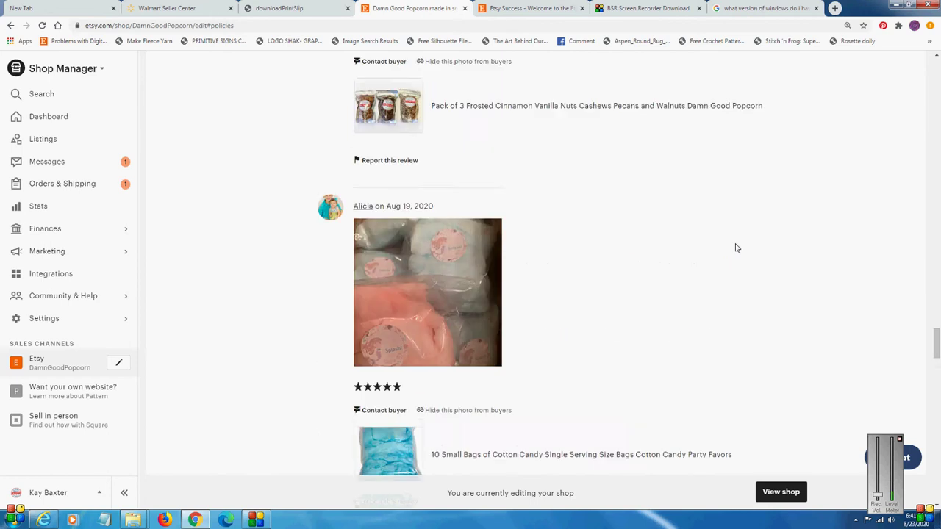
{"action": "scroll", "coordinate": [735, 247], "scroll_direction": "up", "scroll_amount": 6}
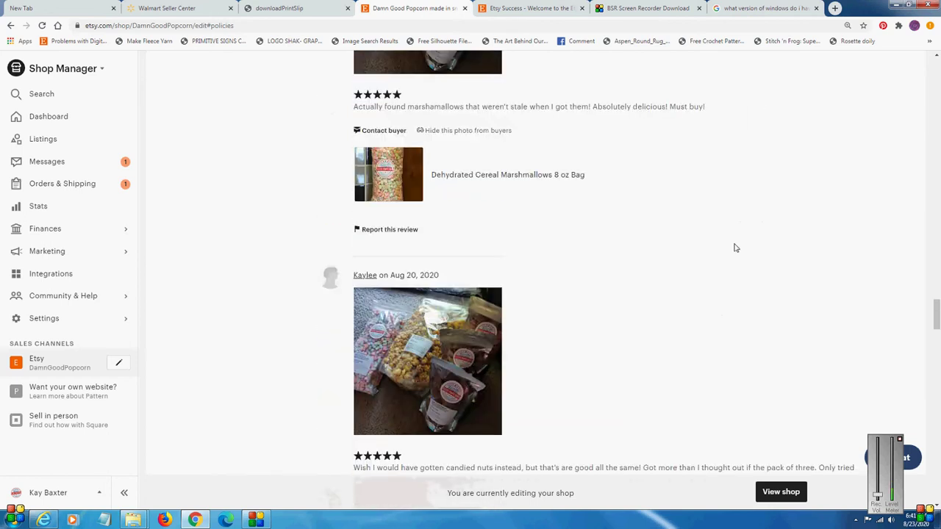
{"action": "scroll", "coordinate": [625, 271], "scroll_direction": "up", "scroll_amount": 2}
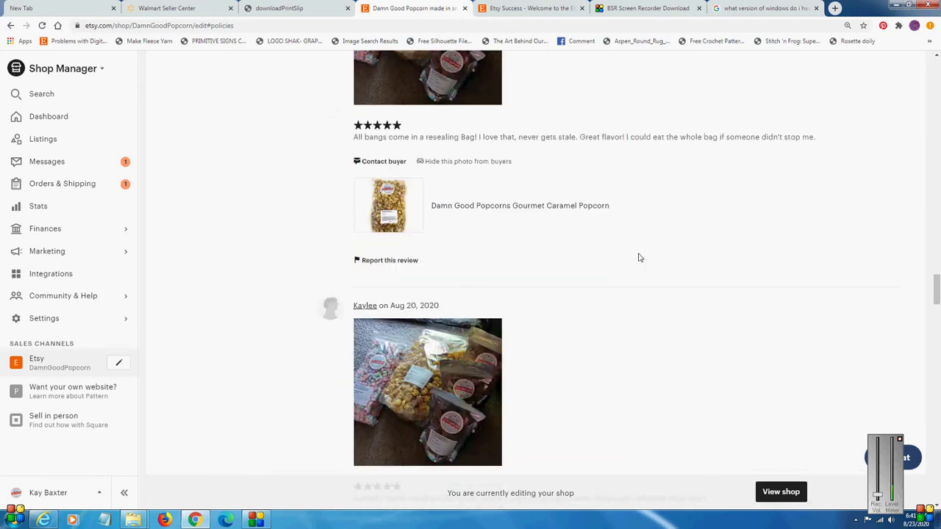
{"action": "scroll", "coordinate": [639, 256], "scroll_direction": "up", "scroll_amount": 2}
{"action": "scroll", "coordinate": [653, 242], "scroll_direction": "up", "scroll_amount": 4}
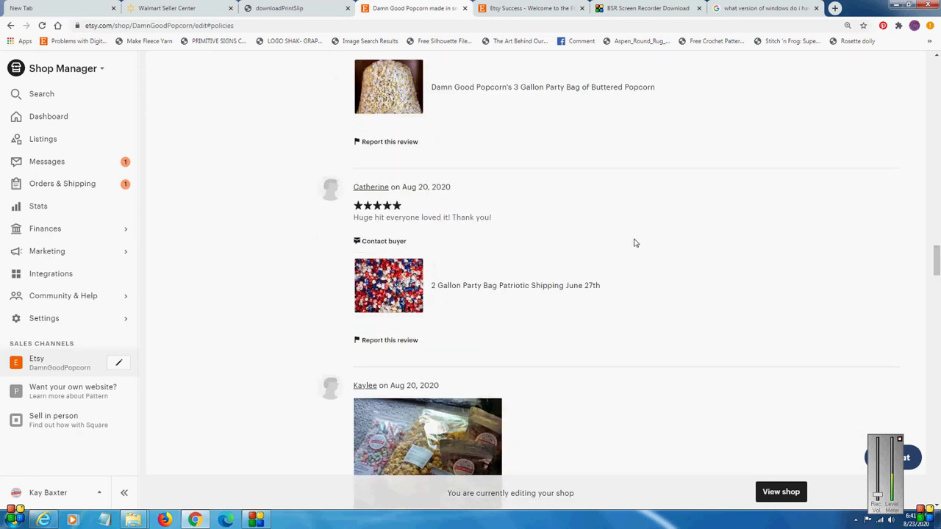
{"action": "scroll", "coordinate": [635, 243], "scroll_direction": "up", "scroll_amount": 3}
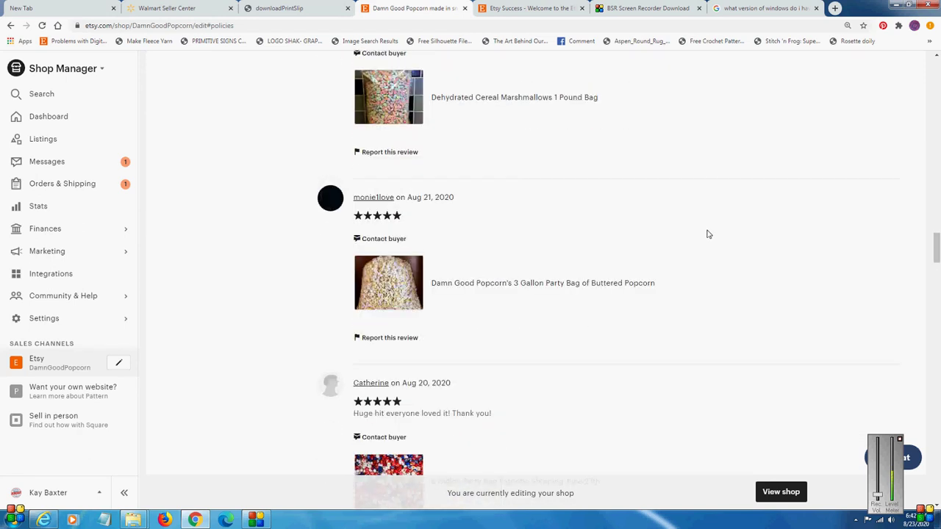
{"action": "scroll", "coordinate": [708, 234], "scroll_direction": "up", "scroll_amount": 3}
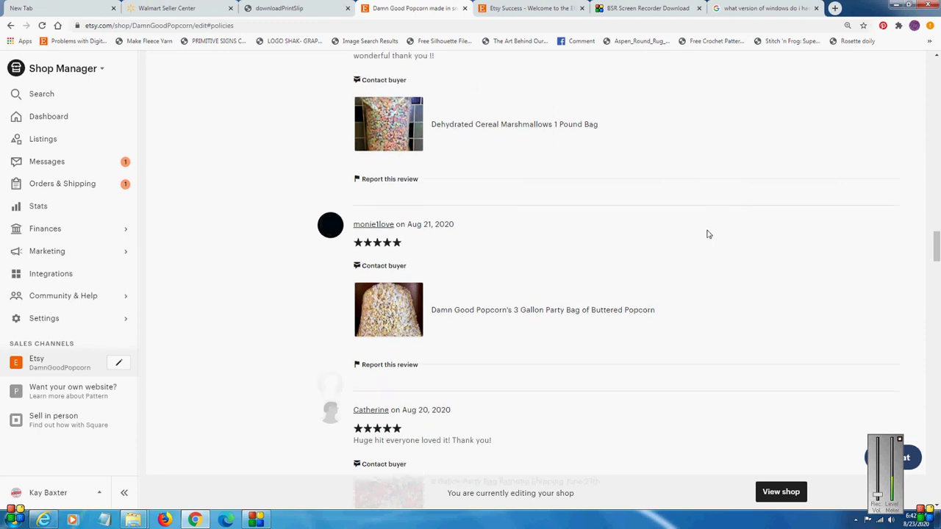
{"action": "scroll", "coordinate": [656, 326], "scroll_direction": "up", "scroll_amount": 10}
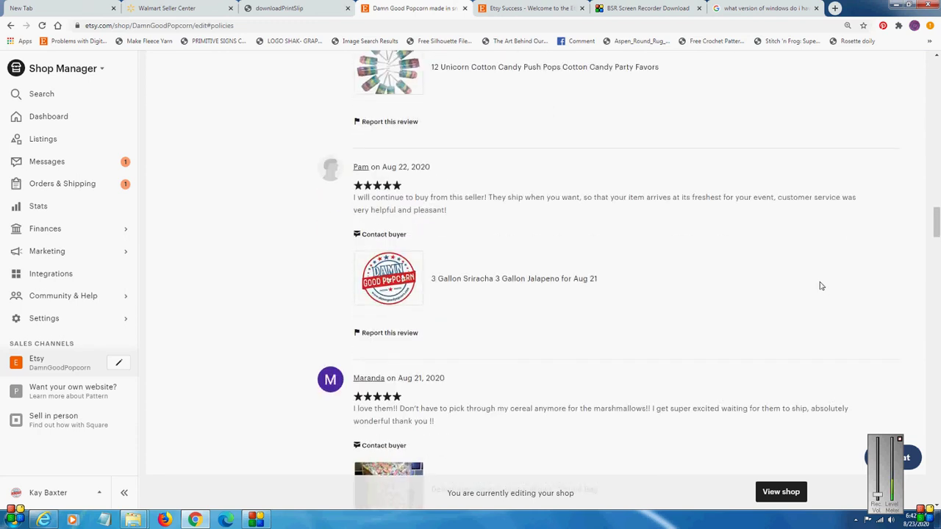
{"action": "scroll", "coordinate": [645, 289], "scroll_direction": "up", "scroll_amount": 6}
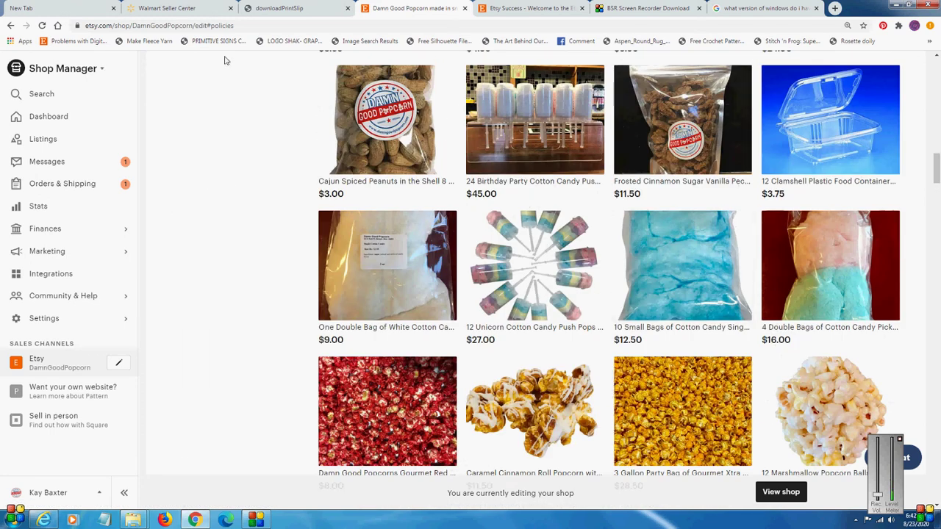
- Open the shop's Shipping settings and view the free shipping guarantee information
{"action": "left_click", "coordinate": [69, 319]}
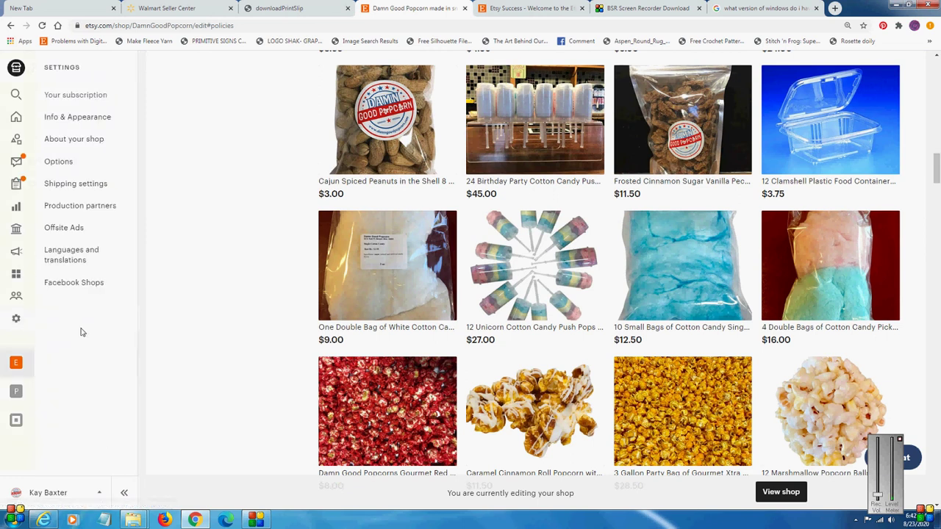
{"action": "left_click", "coordinate": [83, 187]}
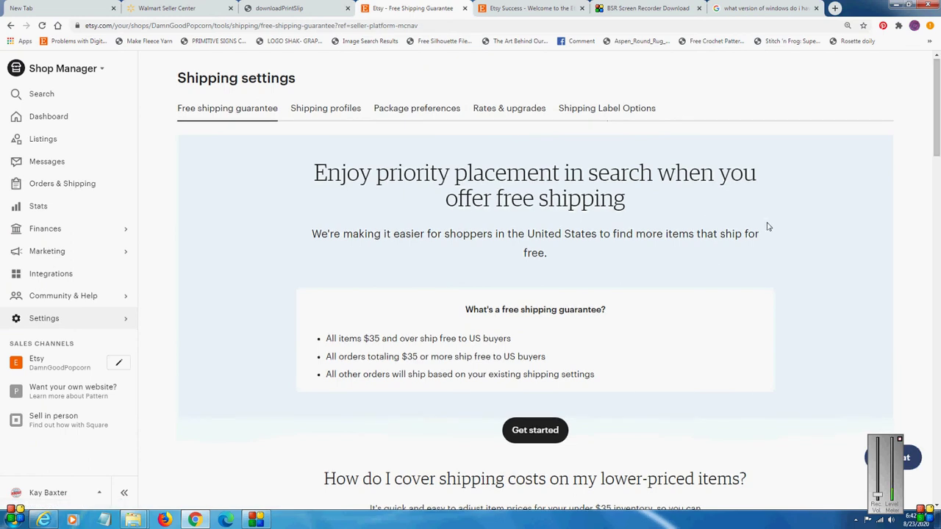
{"action": "scroll", "coordinate": [768, 227], "scroll_direction": "down", "scroll_amount": 1}
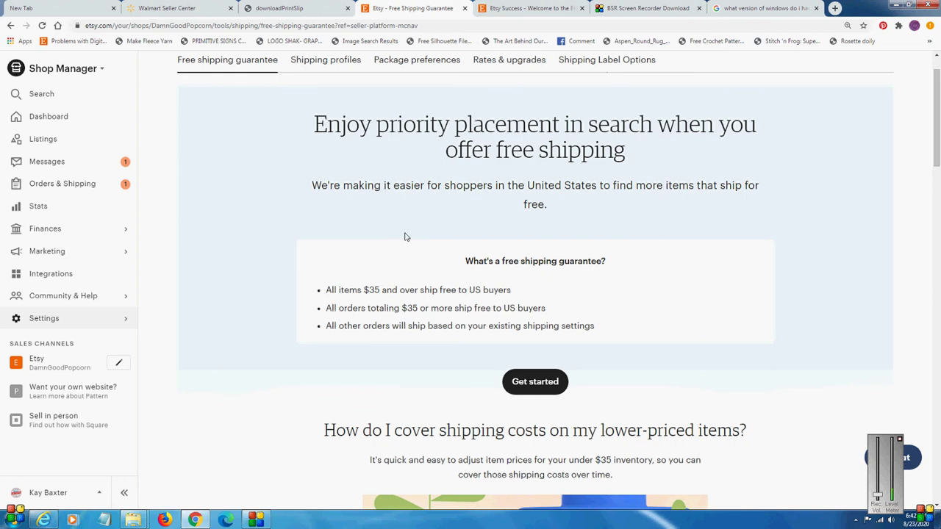
- Read through the free shipping guarantee page down to the personalized shop data on recovering shipping costs
{"action": "scroll", "coordinate": [749, 227], "scroll_direction": "down", "scroll_amount": 2}
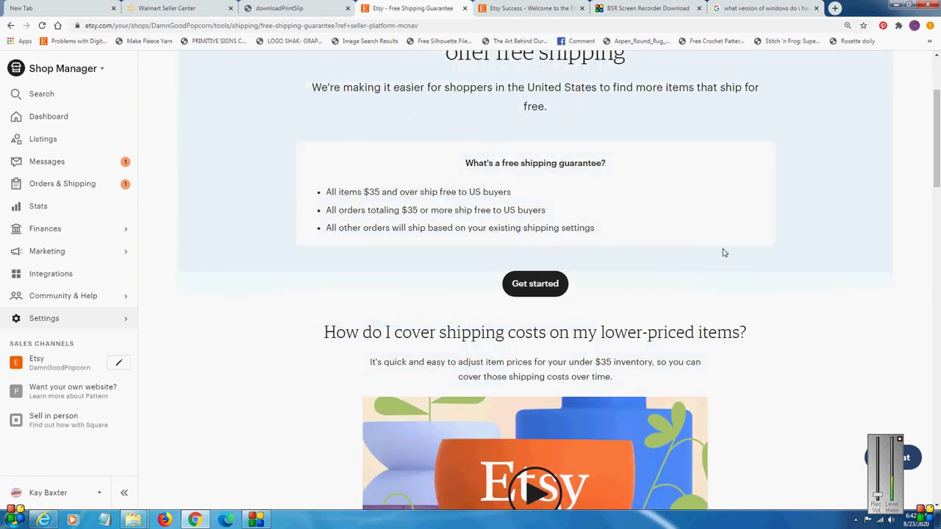
{"action": "scroll", "coordinate": [804, 255], "scroll_direction": "down", "scroll_amount": 3}
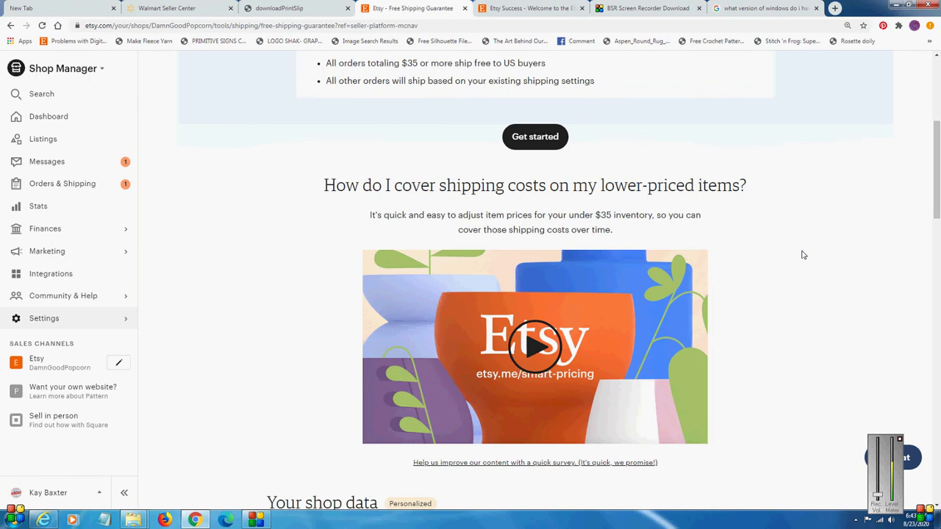
{"action": "scroll", "coordinate": [801, 255], "scroll_direction": "down", "scroll_amount": 1}
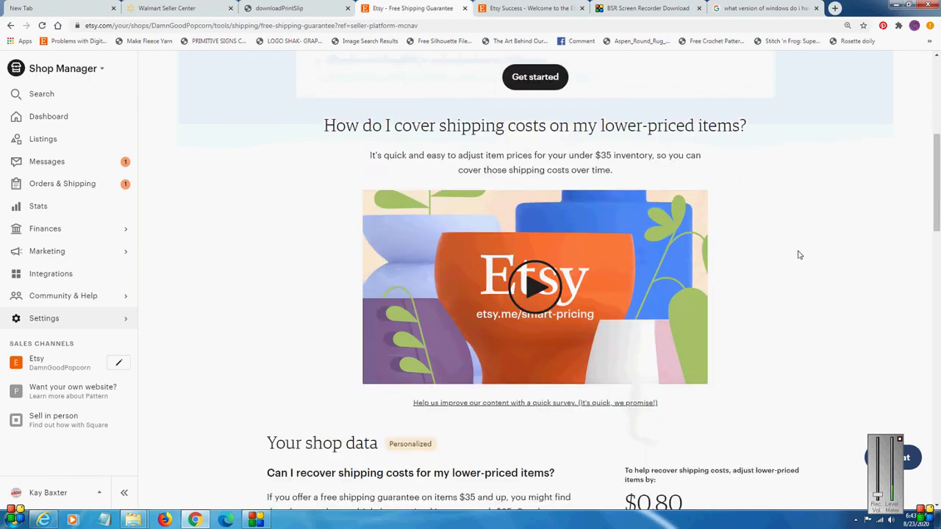
{"action": "scroll", "coordinate": [799, 255], "scroll_direction": "down", "scroll_amount": 5}
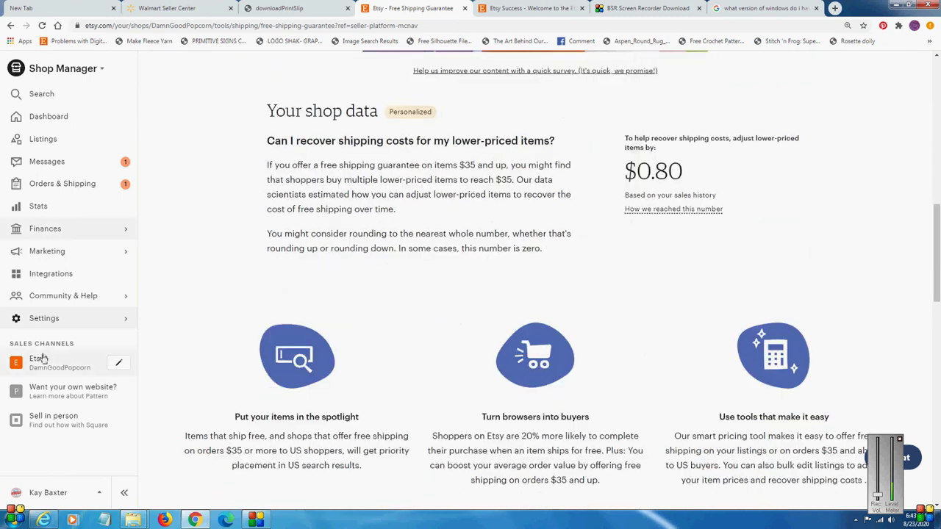
- Open the shop's Payment settings under Finances to view its payment methods and deposit schedule
{"action": "left_click", "coordinate": [53, 320]}
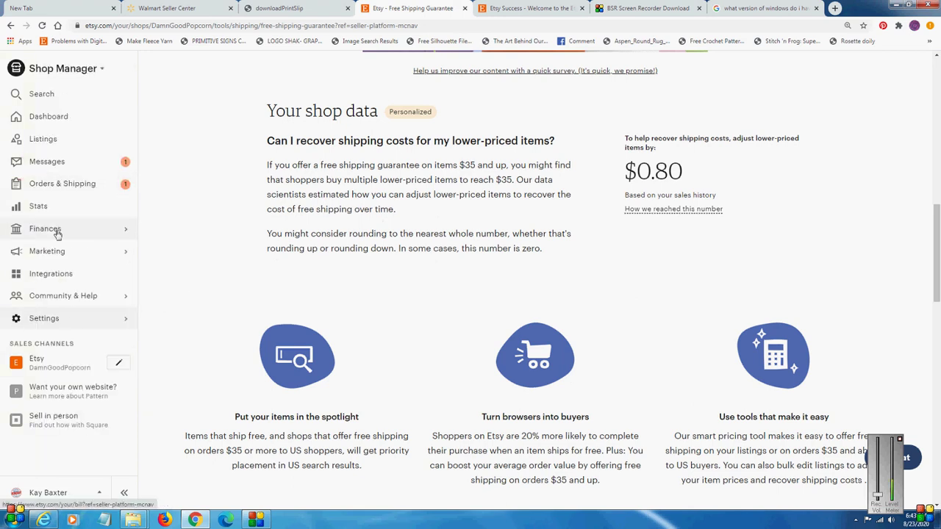
{"action": "left_click", "coordinate": [59, 230]}
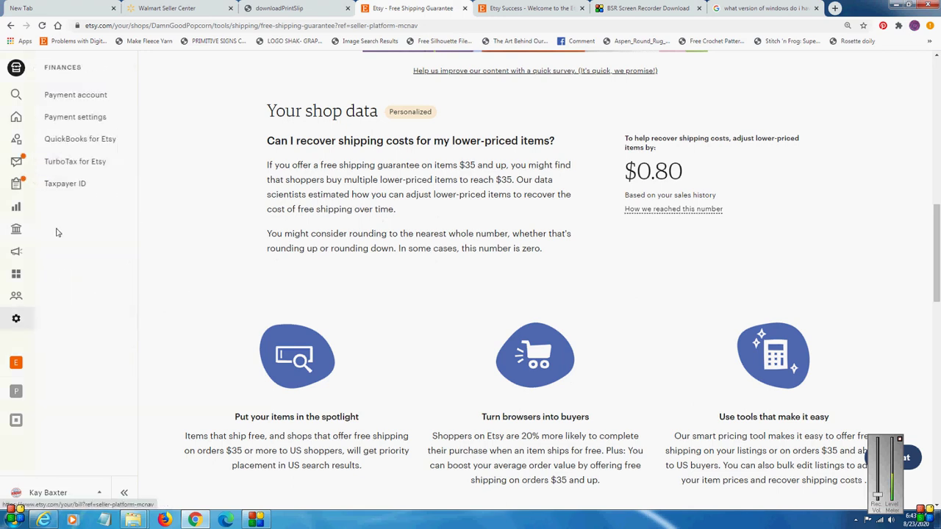
{"action": "left_click", "coordinate": [78, 121]}
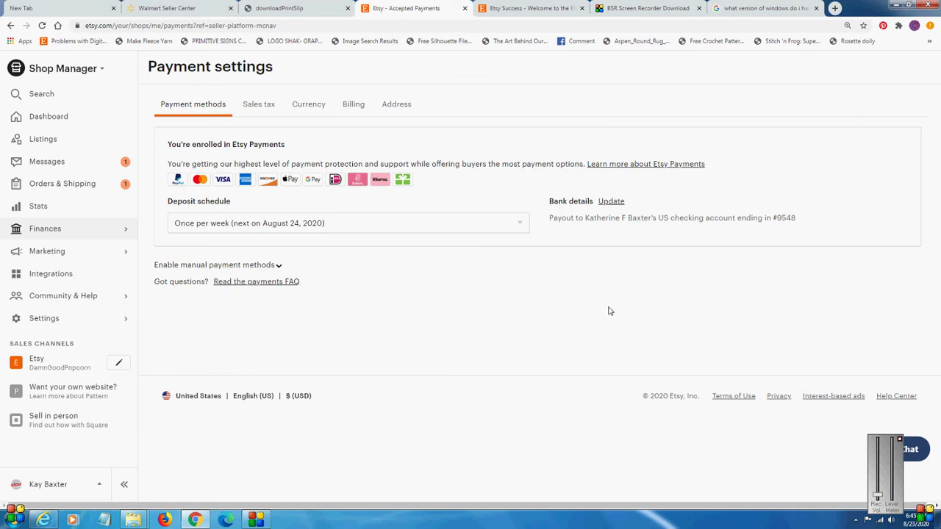
- Open the shop's Listings page and view the available sections in the section filter
{"action": "left_click", "coordinate": [34, 144]}
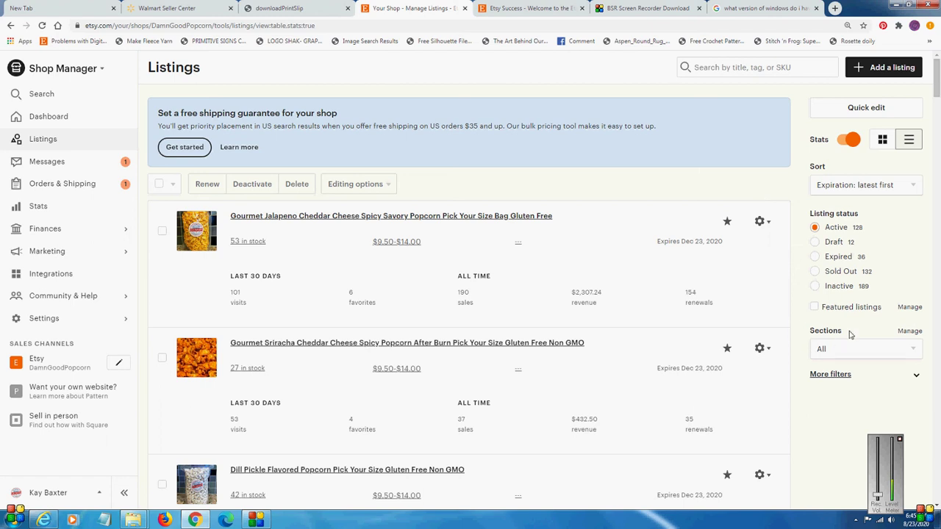
{"action": "left_click", "coordinate": [900, 352]}
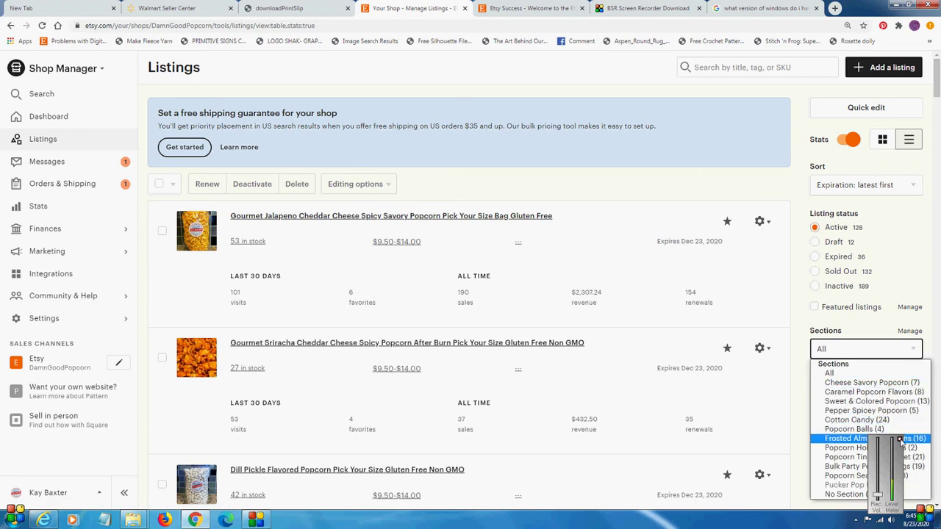
{"action": "left_click", "coordinate": [915, 352]}
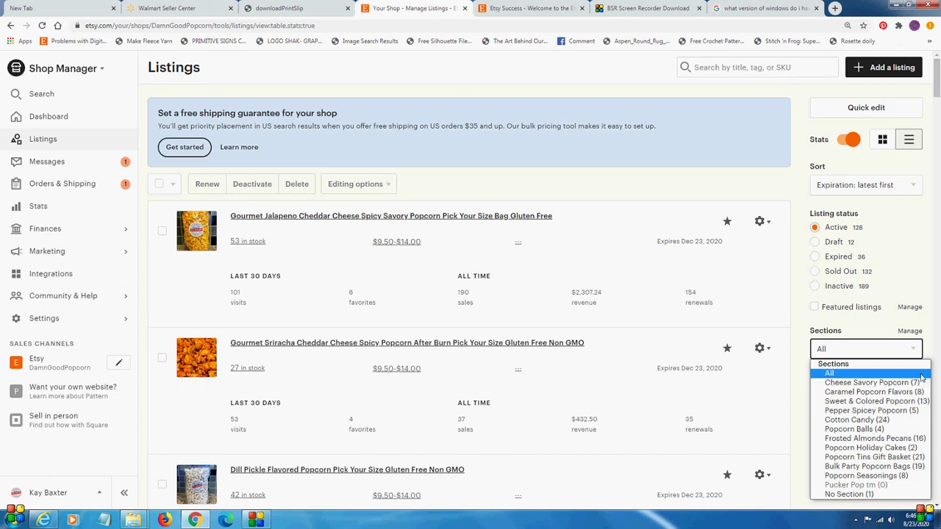
- Reorder the shop sections so Sweet & Colored Popcorn comes after Pepper Spicey Popcorn, and close the section manager
{"action": "left_click", "coordinate": [910, 331]}
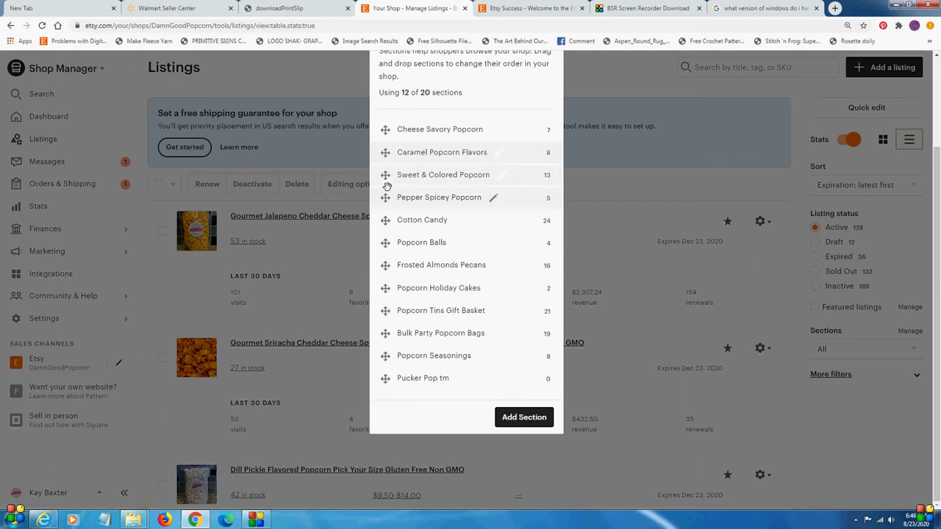
{"action": "left_click_drag", "start_coordinate": [385, 177], "coordinate": [382, 196]}
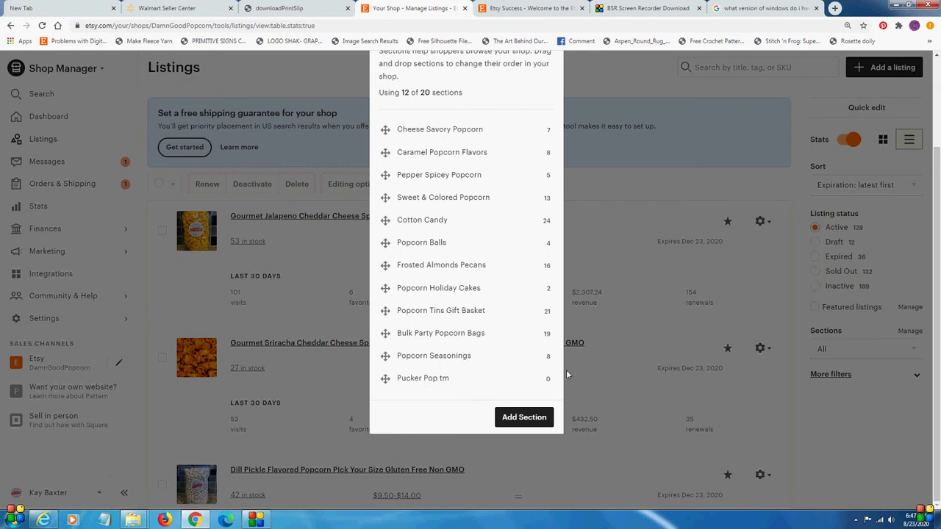
{"action": "scroll", "coordinate": [504, 129], "scroll_direction": "up", "scroll_amount": 2}
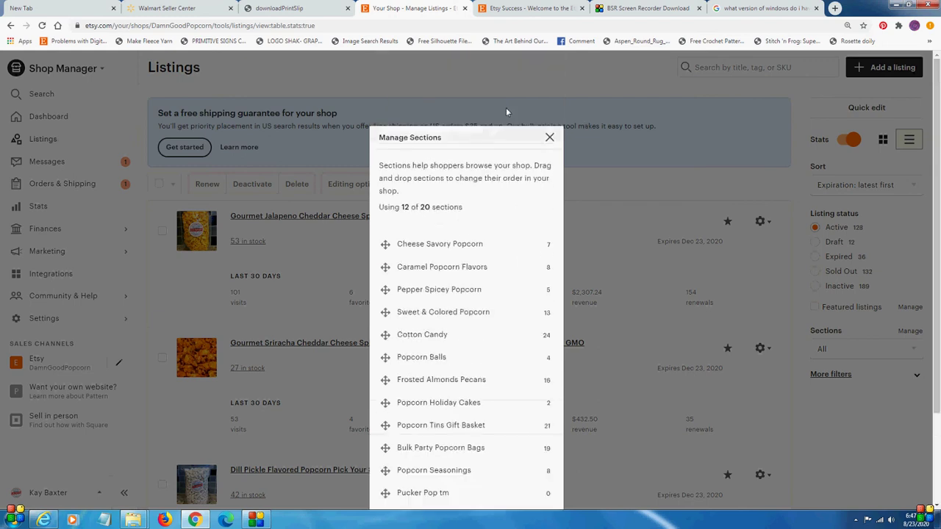
{"action": "left_click", "coordinate": [549, 137]}
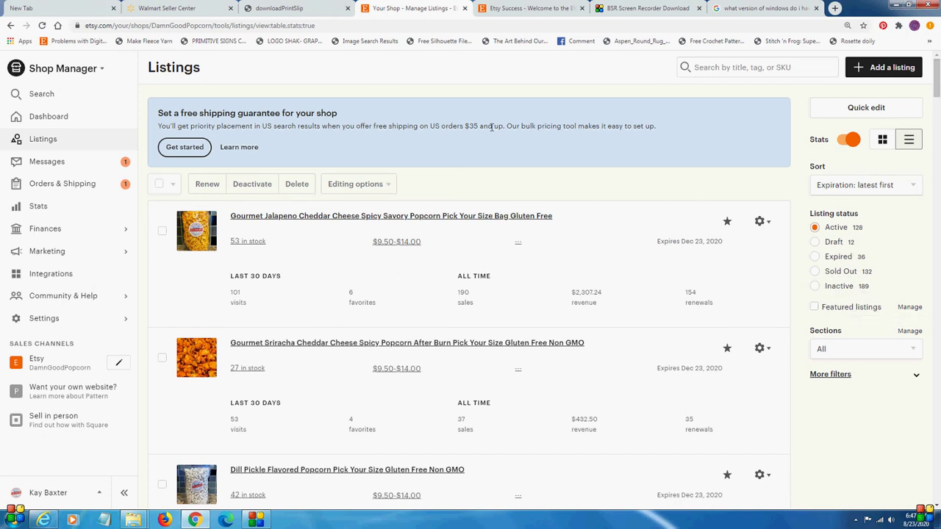
- View the queue of featured listings and close it with its order kept
{"action": "left_click", "coordinate": [909, 308]}
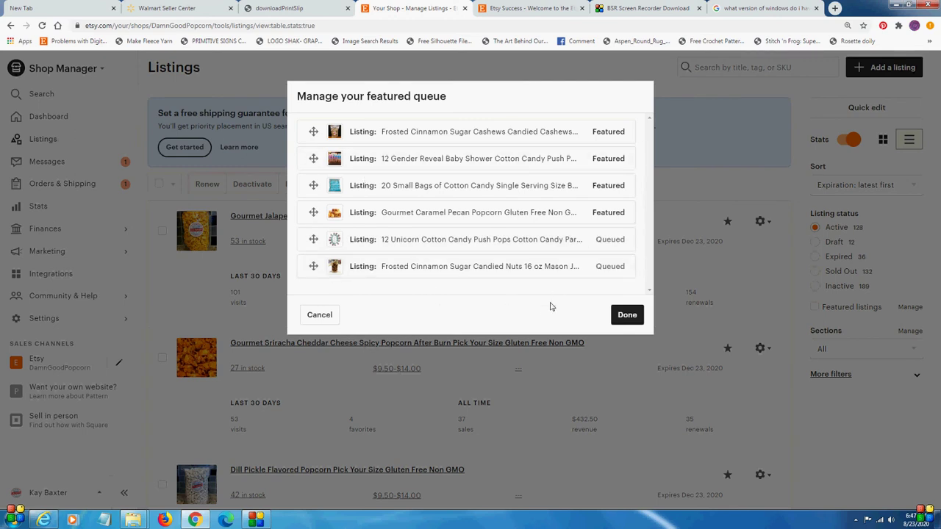
{"action": "left_click", "coordinate": [633, 318]}
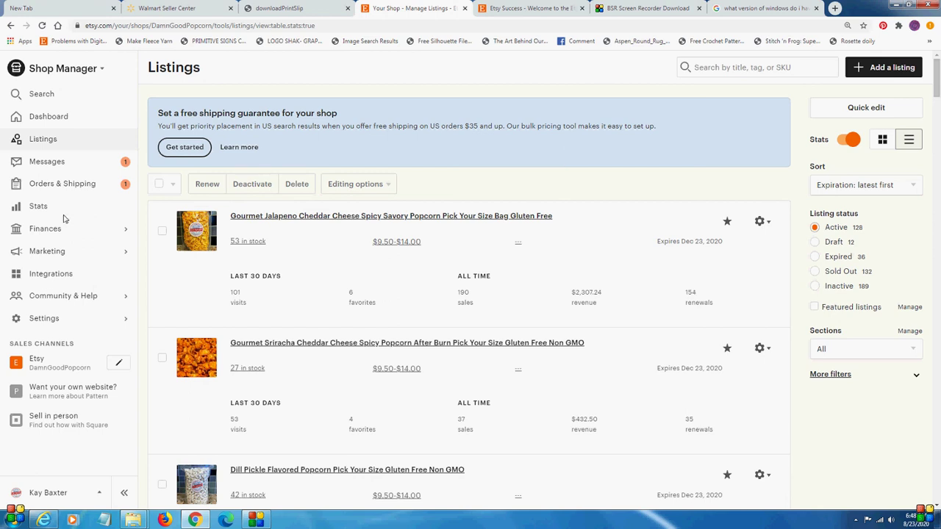
- Open the public DamnGoodPopcorn shop page and examine its section list, featured items and all items
{"action": "left_click", "coordinate": [59, 370]}
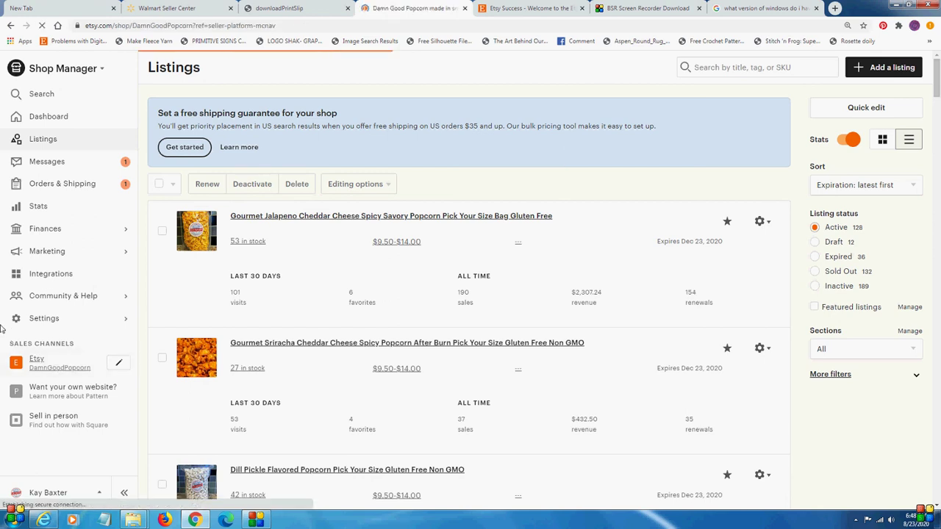
{"action": "scroll", "coordinate": [822, 306], "scroll_direction": "down", "scroll_amount": 4}
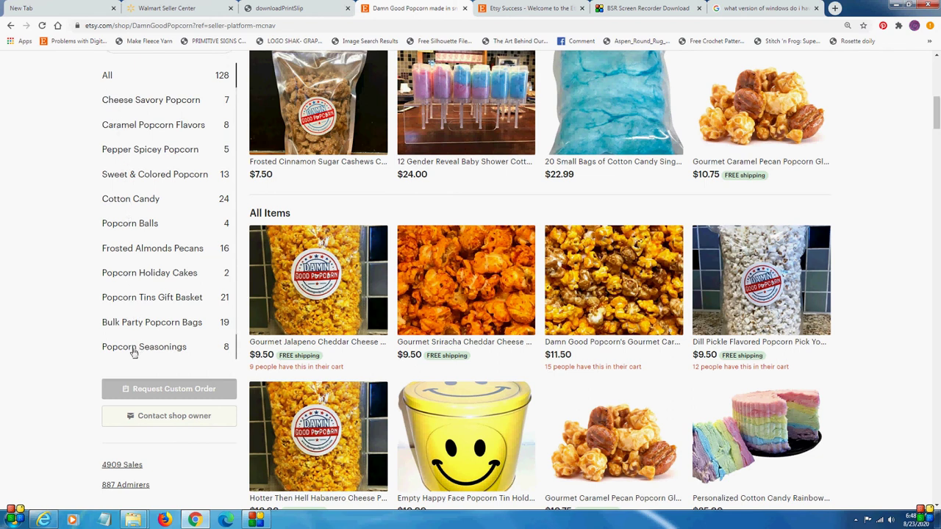
{"action": "scroll", "coordinate": [64, 327], "scroll_direction": "up", "scroll_amount": 1}
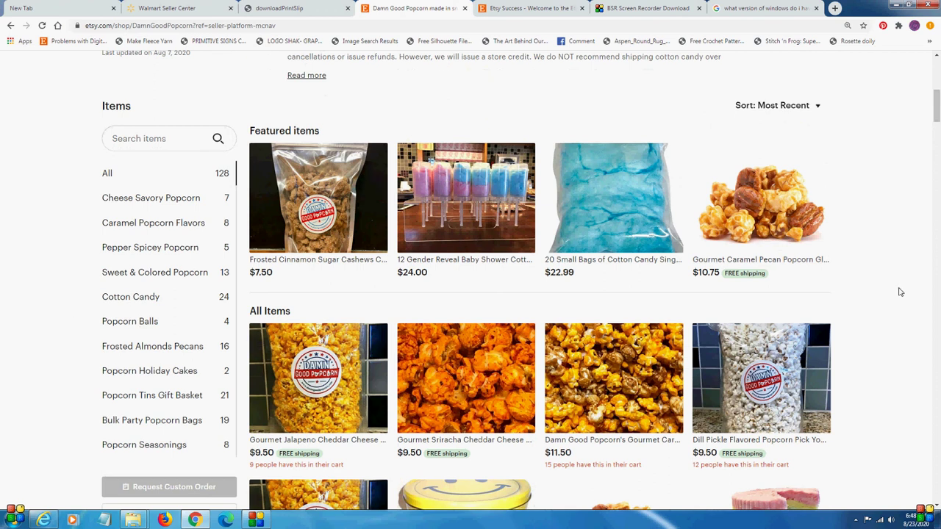
{"action": "scroll", "coordinate": [899, 290], "scroll_direction": "down", "scroll_amount": 2}
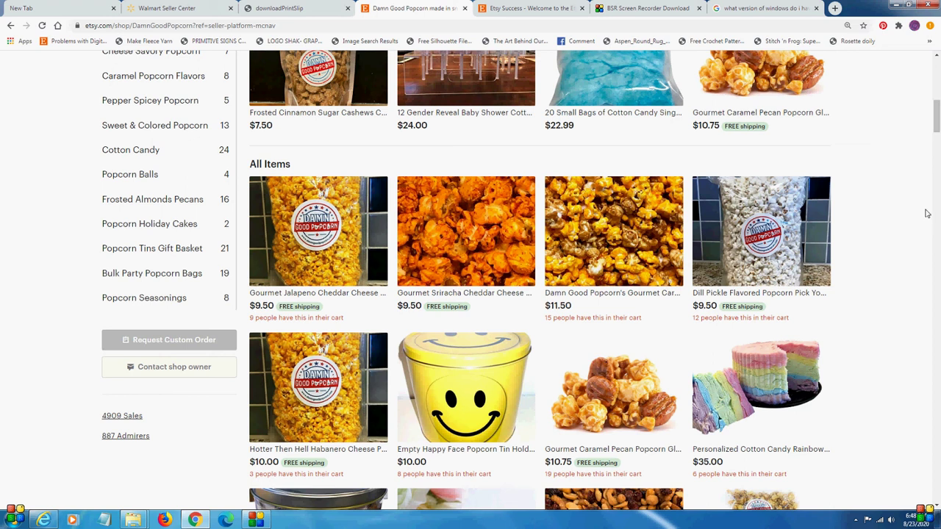
- View the Gourmet Caramel Cheddar Cheese Mixed Popcorn listing and return from it to the shop's home page
{"action": "left_click", "coordinate": [614, 298]}
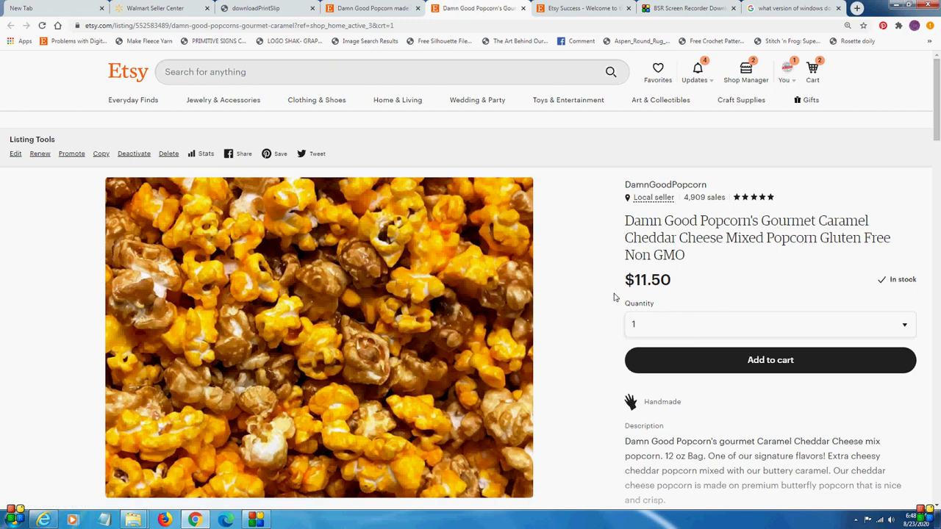
{"action": "left_click", "coordinate": [664, 189]}
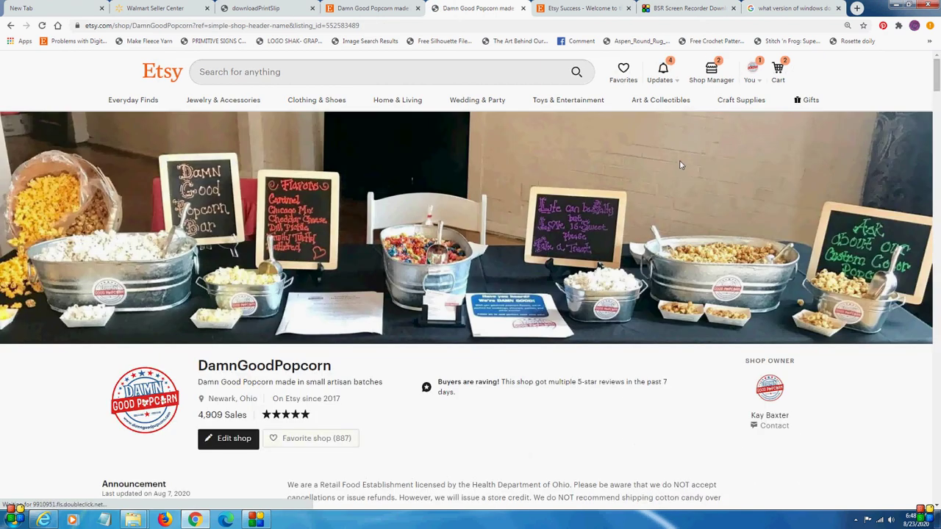
- Look through the shop page's featured items and its full item list sorted by relevance
{"action": "scroll", "coordinate": [739, 174], "scroll_direction": "down", "scroll_amount": 3}
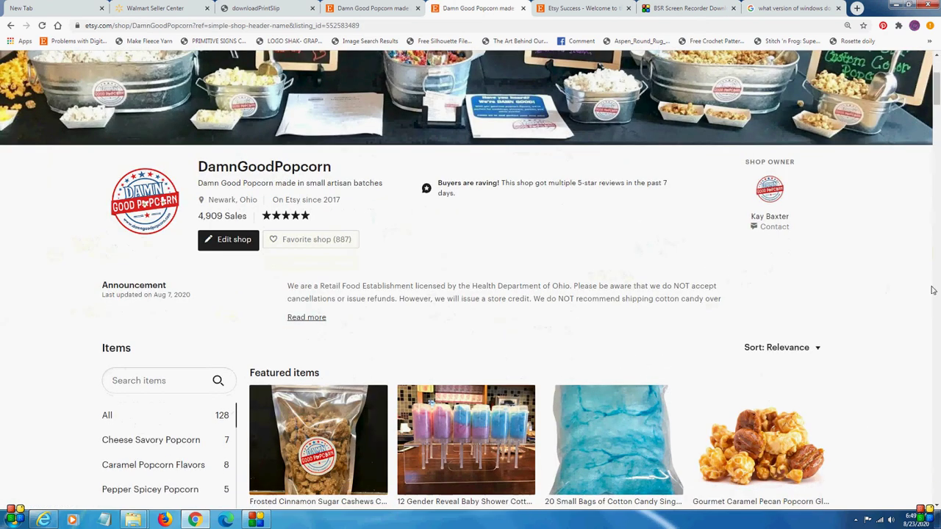
{"action": "scroll", "coordinate": [932, 291], "scroll_direction": "down", "scroll_amount": 2}
{"action": "scroll", "coordinate": [864, 142], "scroll_direction": "down", "scroll_amount": 2}
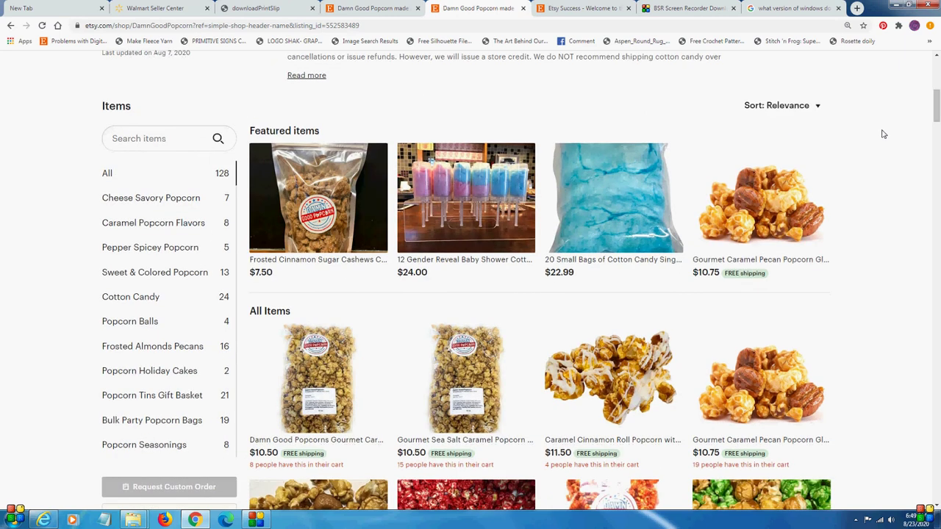
{"action": "scroll", "coordinate": [882, 136], "scroll_direction": "down", "scroll_amount": 2}
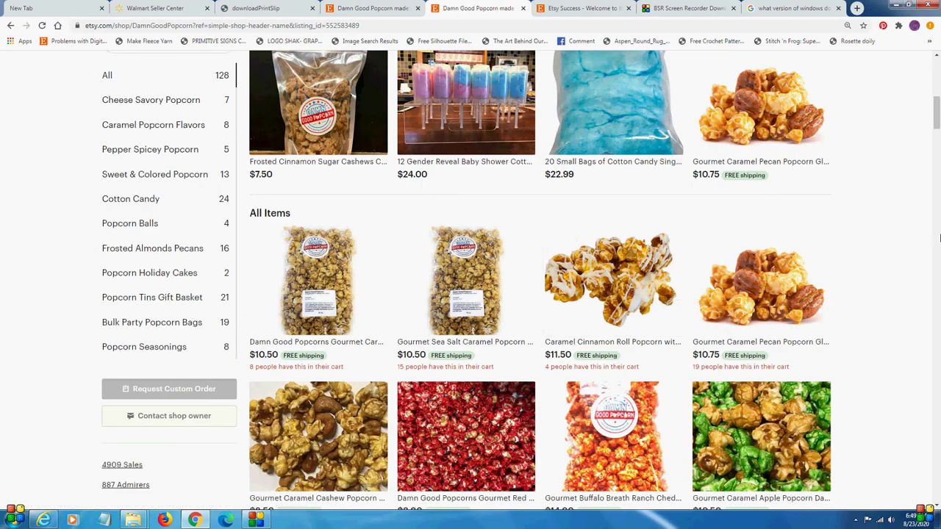
{"action": "scroll", "coordinate": [856, 199], "scroll_direction": "down", "scroll_amount": 5}
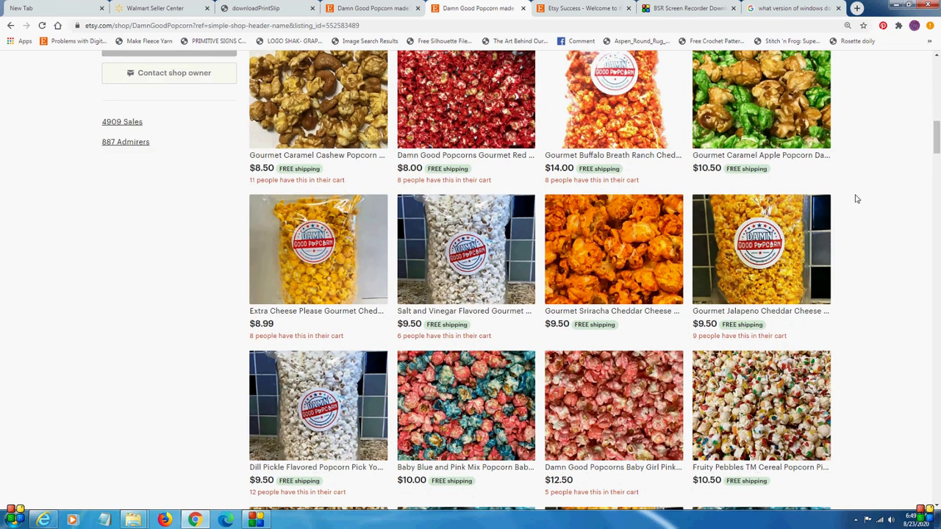
{"action": "scroll", "coordinate": [856, 198], "scroll_direction": "down", "scroll_amount": 3}
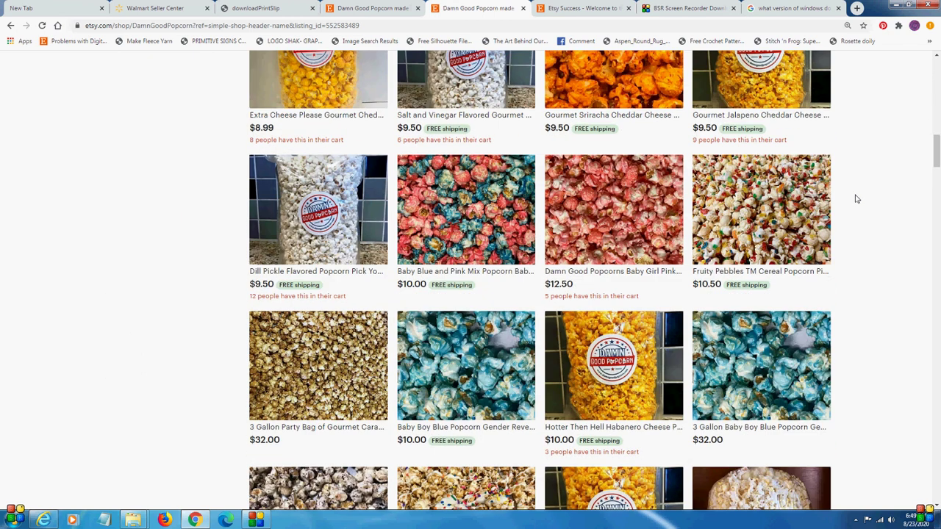
{"action": "scroll", "coordinate": [856, 198], "scroll_direction": "down", "scroll_amount": 4}
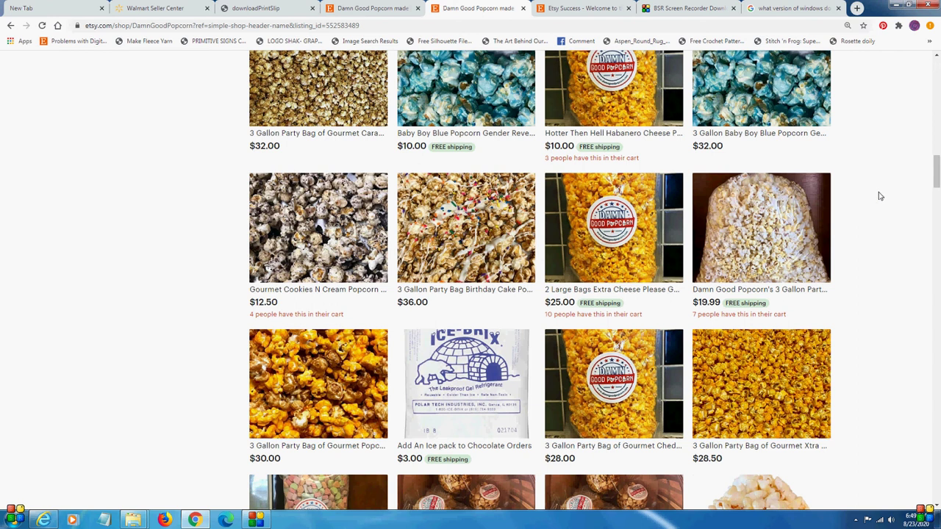
{"action": "scroll", "coordinate": [864, 227], "scroll_direction": "up", "scroll_amount": 4}
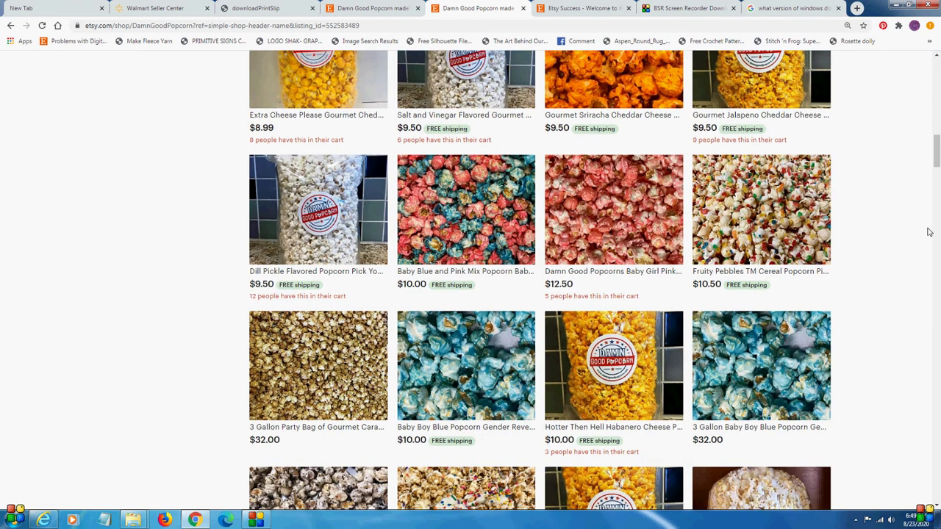
{"action": "scroll", "coordinate": [928, 224], "scroll_direction": "up", "scroll_amount": 3}
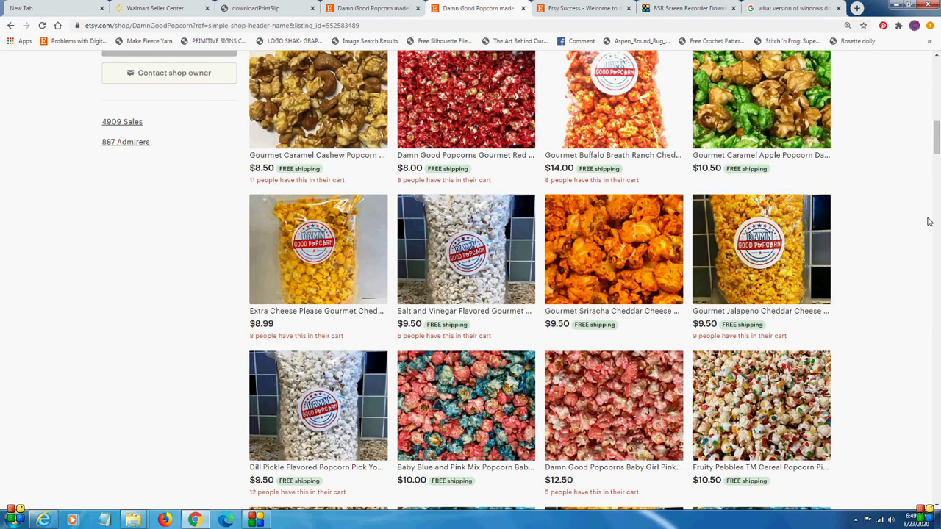
{"action": "scroll", "coordinate": [928, 222], "scroll_direction": "up", "scroll_amount": 4}
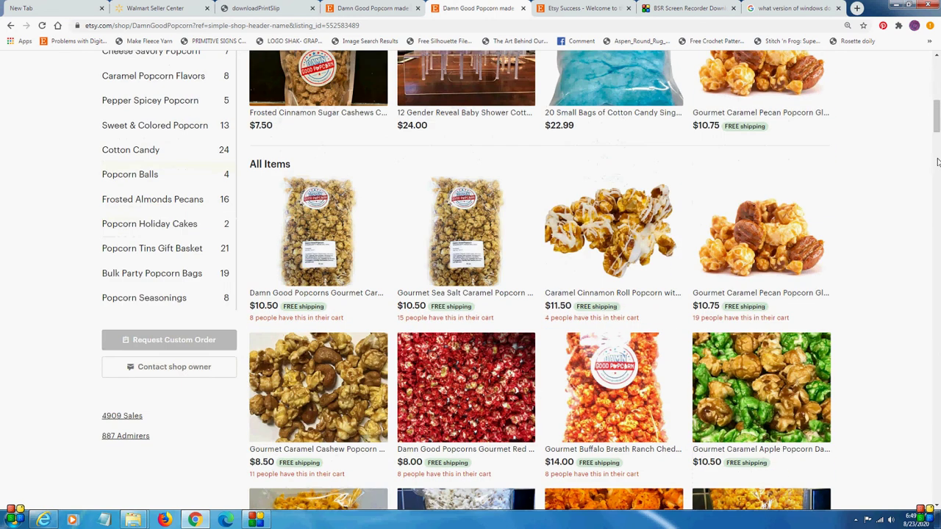
{"action": "scroll", "coordinate": [937, 162], "scroll_direction": "up", "scroll_amount": 2}
{"action": "scroll", "coordinate": [846, 189], "scroll_direction": "down", "scroll_amount": 1}
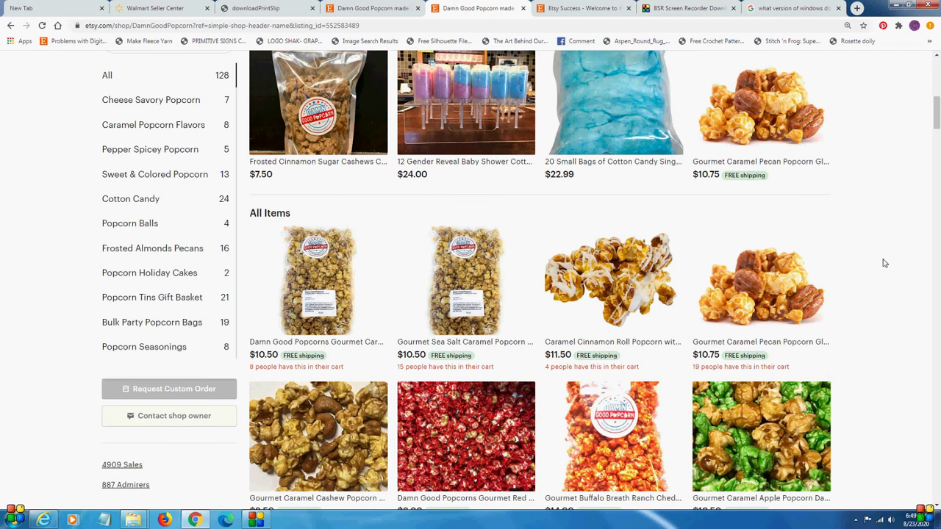
- Return from the public shop page to the Shop Manager dashboard to view the stats overview
{"action": "scroll", "coordinate": [884, 263], "scroll_direction": "up", "scroll_amount": 3}
{"action": "scroll", "coordinate": [815, 214], "scroll_direction": "up", "scroll_amount": 3}
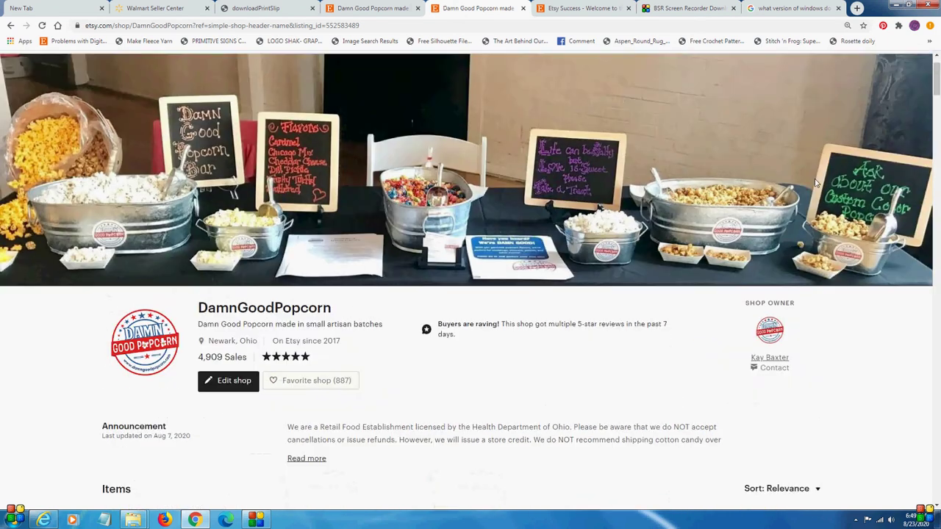
{"action": "scroll", "coordinate": [802, 150], "scroll_direction": "up", "scroll_amount": 1}
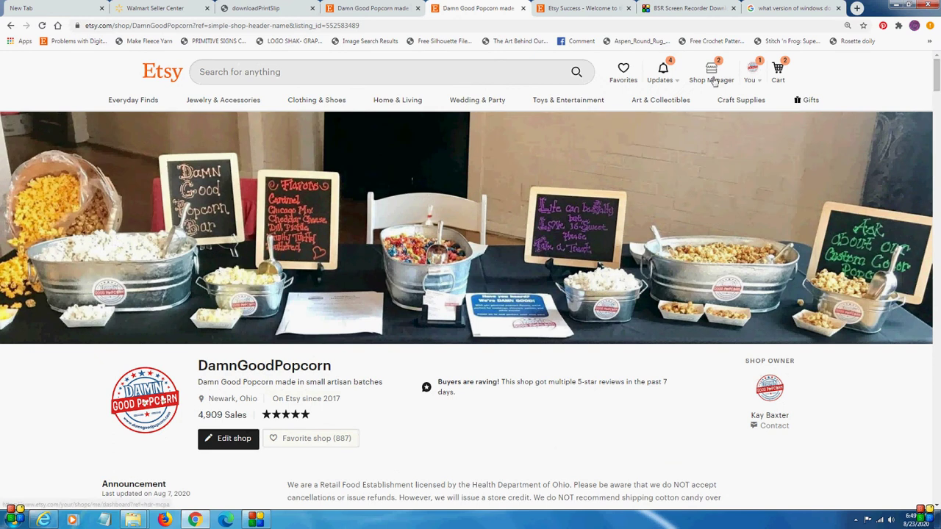
{"action": "left_click", "coordinate": [712, 77]}
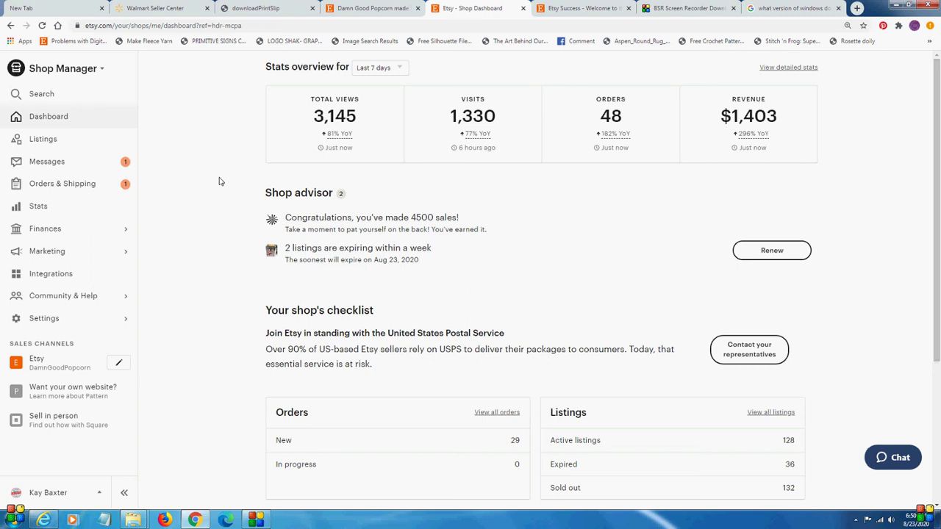
- Open the public DamnGoodPopcorn shop page and search its items for "pecan"
{"action": "left_click", "coordinate": [49, 360]}
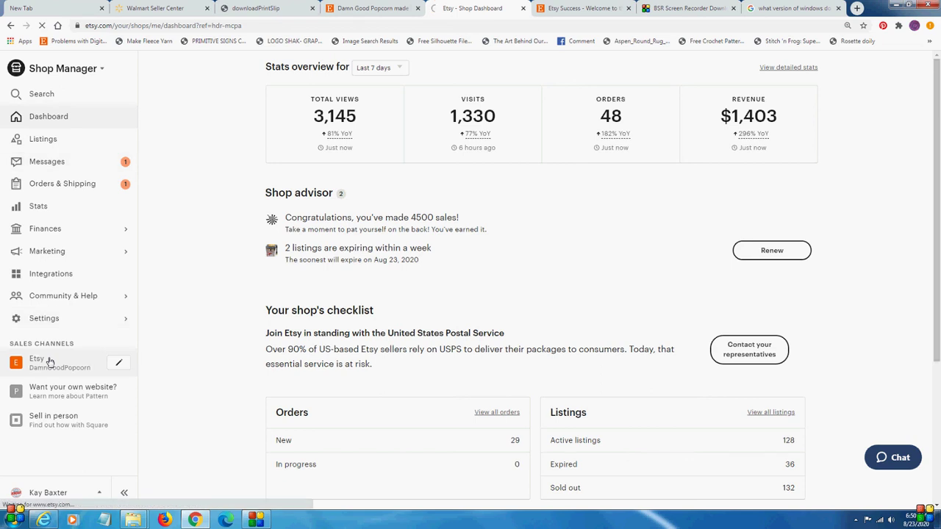
{"action": "scroll", "coordinate": [82, 186], "scroll_direction": "down", "scroll_amount": 3}
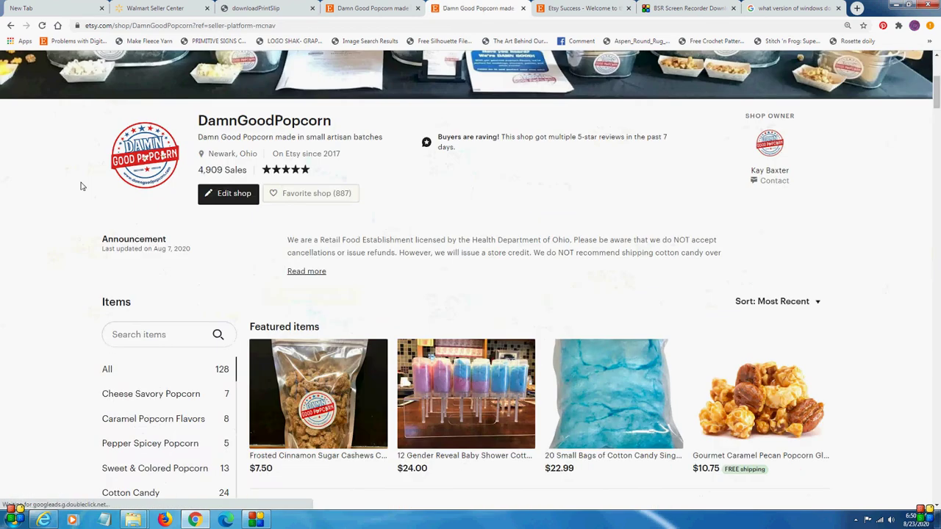
{"action": "scroll", "coordinate": [82, 186], "scroll_direction": "down", "scroll_amount": 2}
{"action": "left_click", "coordinate": [179, 188]}
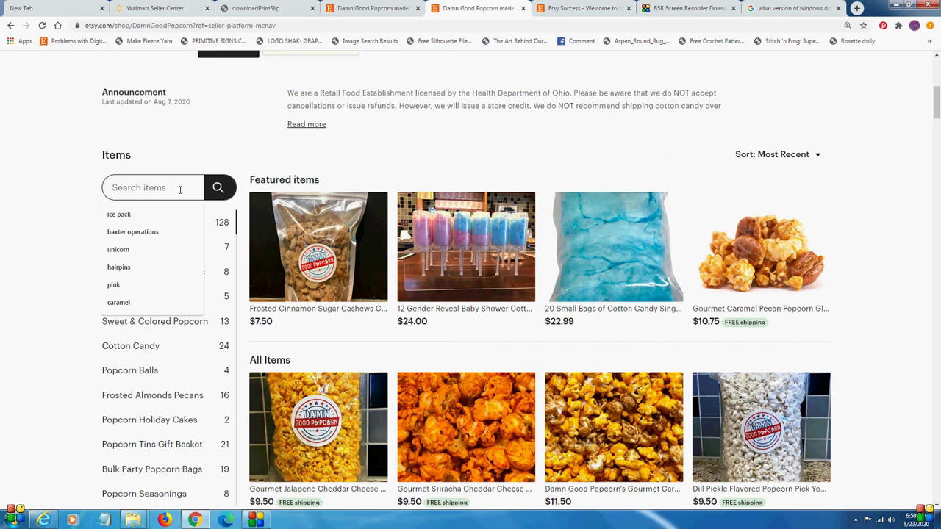
{"action": "type", "text": "pecan"}
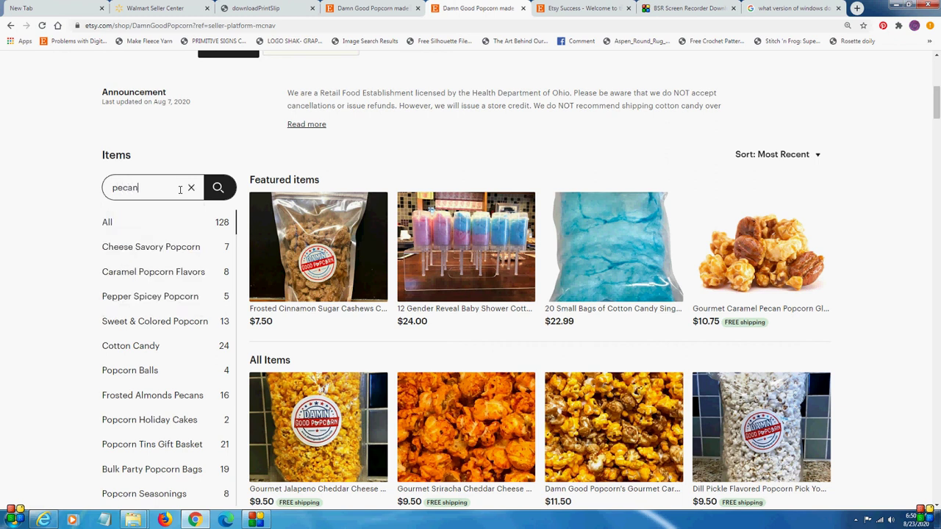
{"action": "key", "text": "Return"}
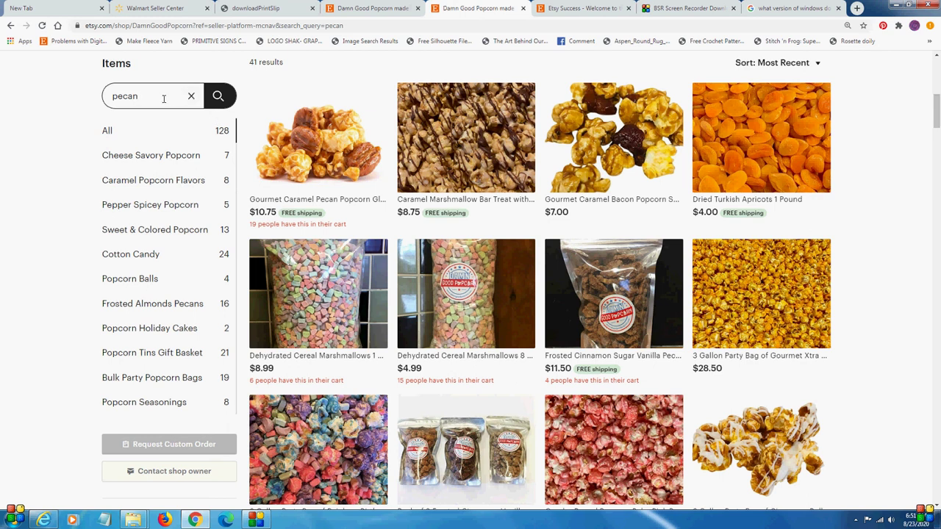
- Clear the pecan search text and return from the public shop page to the Shop Manager dashboard
{"action": "key", "text": "BackSpace"}
{"action": "key", "text": "BackSpace"}
{"action": "key", "text": "BackSpace"}
{"action": "key", "text": "BackSpace"}
{"action": "key", "text": "BackSpace"}
{"action": "scroll", "coordinate": [234, 150], "scroll_direction": "up", "scroll_amount": 3}
{"action": "scroll", "coordinate": [238, 128], "scroll_direction": "up", "scroll_amount": 3}
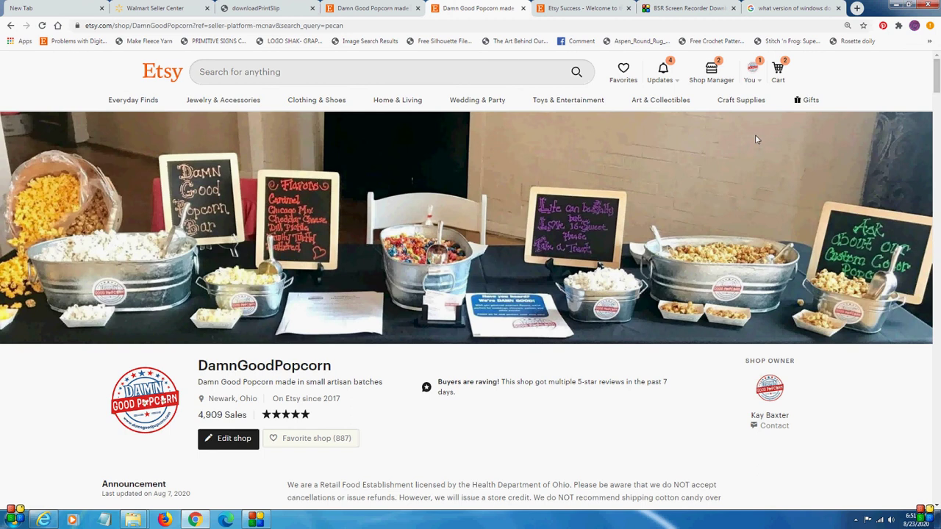
{"action": "left_click", "coordinate": [710, 73]}
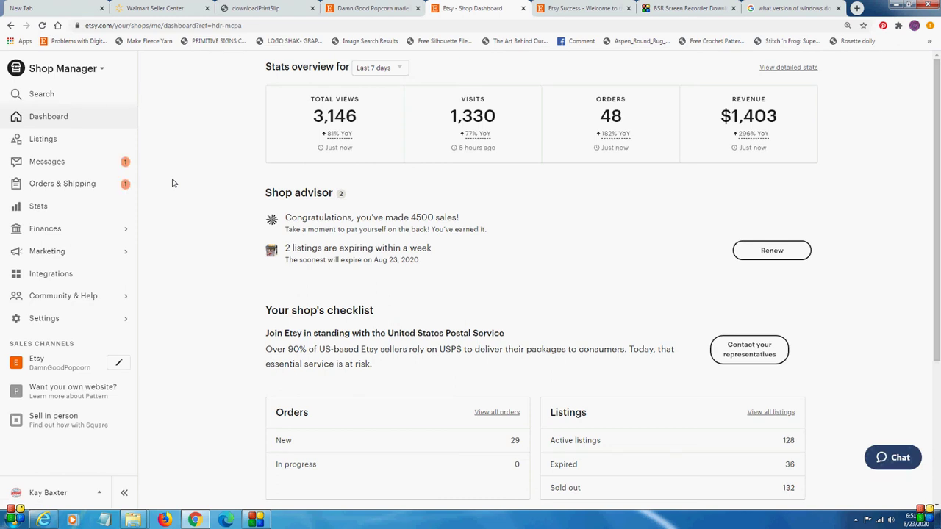
- Open the shop's listings in quick edit mode and examine the editable fields of the active listings
{"action": "left_click", "coordinate": [88, 149]}
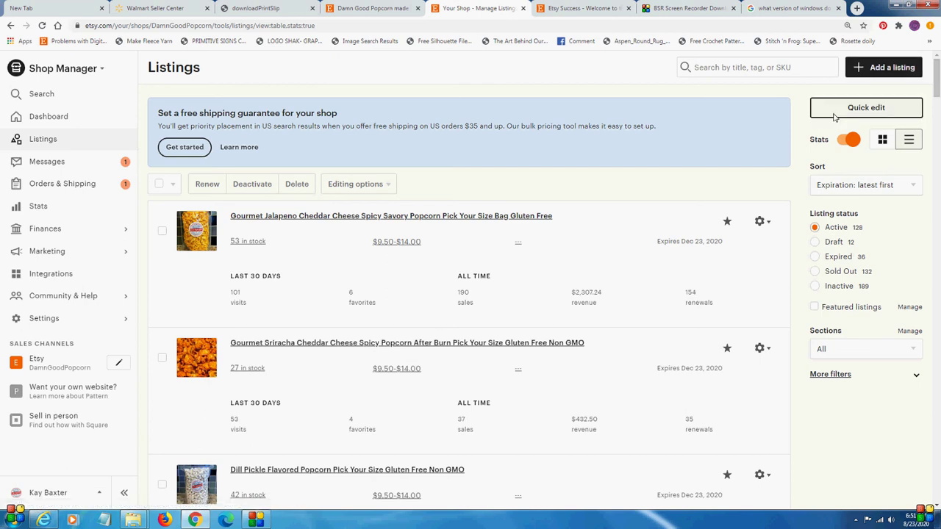
{"action": "left_click", "coordinate": [835, 114]}
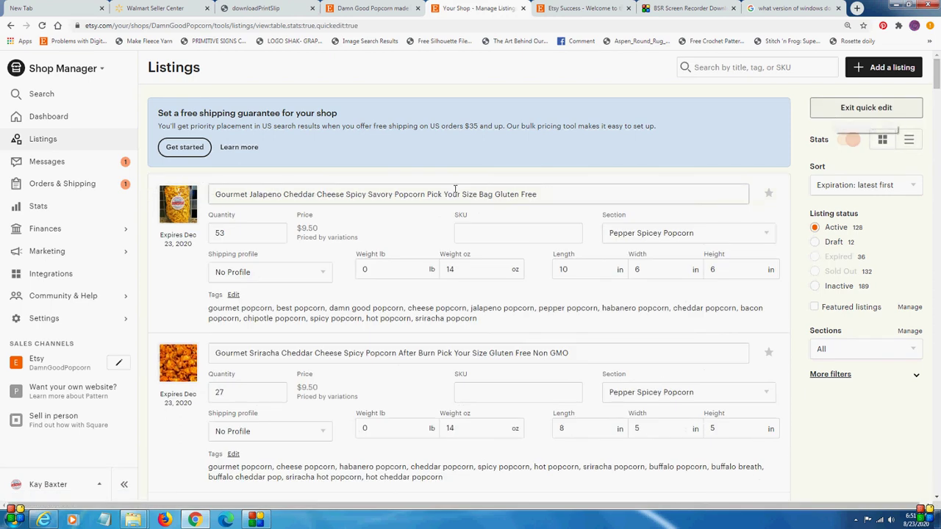
{"action": "scroll", "coordinate": [411, 190], "scroll_direction": "down", "scroll_amount": 1}
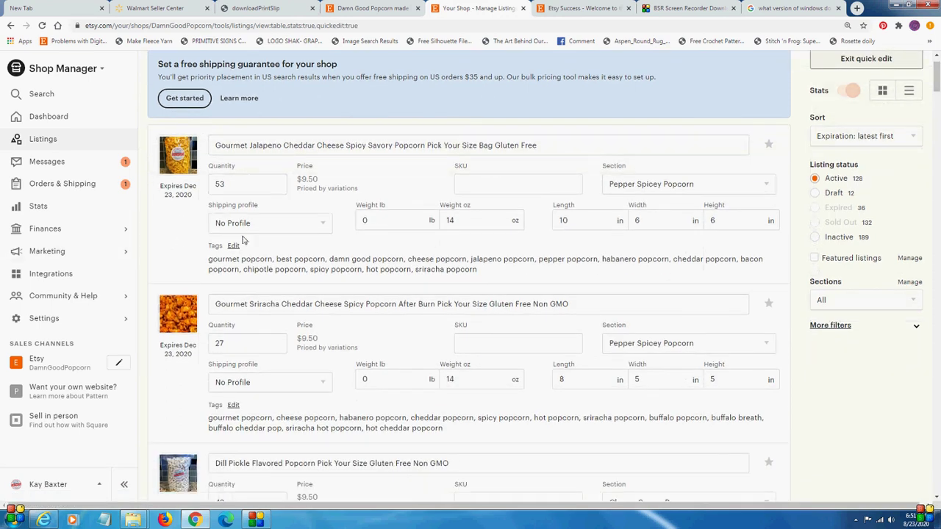
{"action": "scroll", "coordinate": [287, 244], "scroll_direction": "down", "scroll_amount": 1}
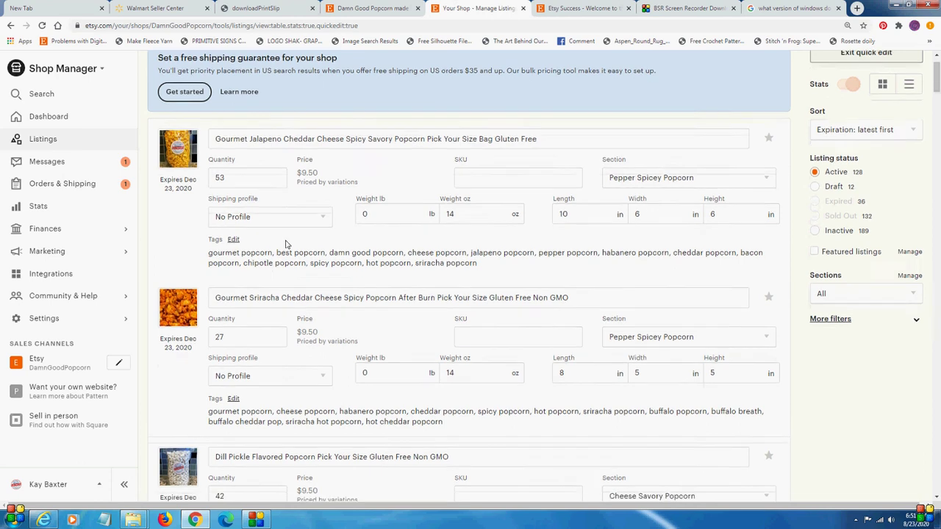
{"action": "scroll", "coordinate": [338, 235], "scroll_direction": "down", "scroll_amount": 6}
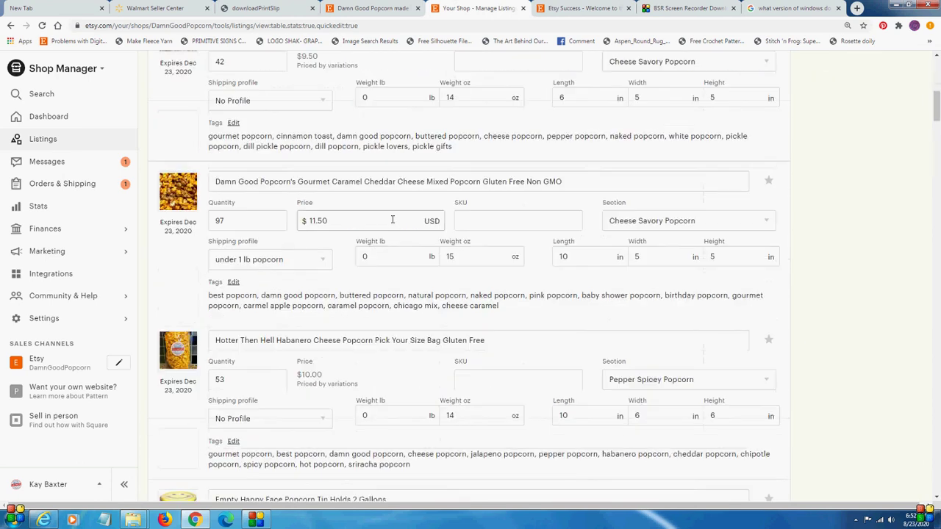
{"action": "scroll", "coordinate": [393, 219], "scroll_direction": "down", "scroll_amount": 4}
{"action": "scroll", "coordinate": [395, 216], "scroll_direction": "up", "scroll_amount": 4}
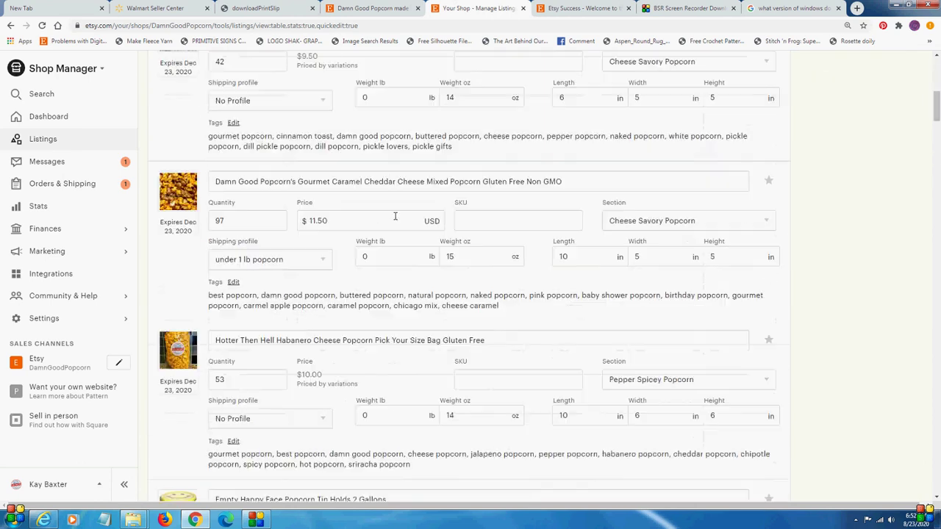
{"action": "scroll", "coordinate": [395, 216], "scroll_direction": "up", "scroll_amount": 6}
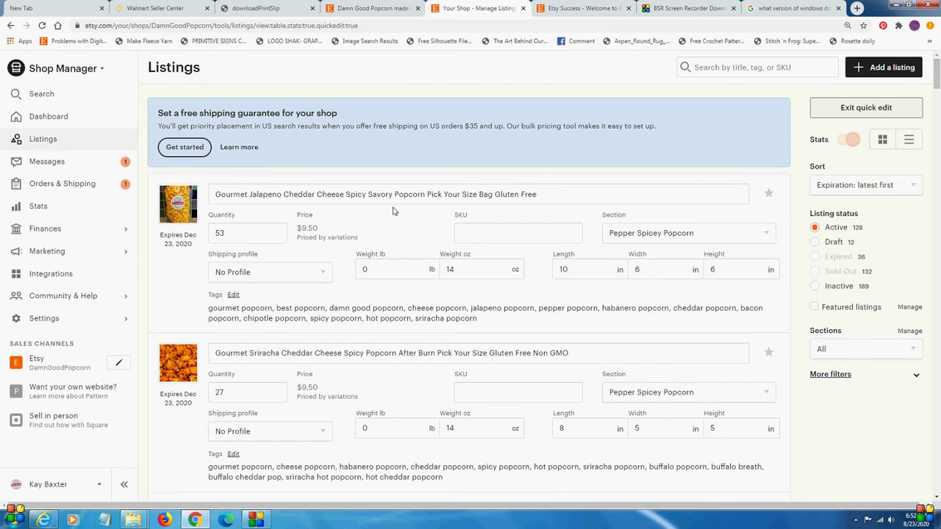
- Filter the listings to drafts, look through their quick edit fields, and exit quick edit mode
{"action": "left_click", "coordinate": [828, 245]}
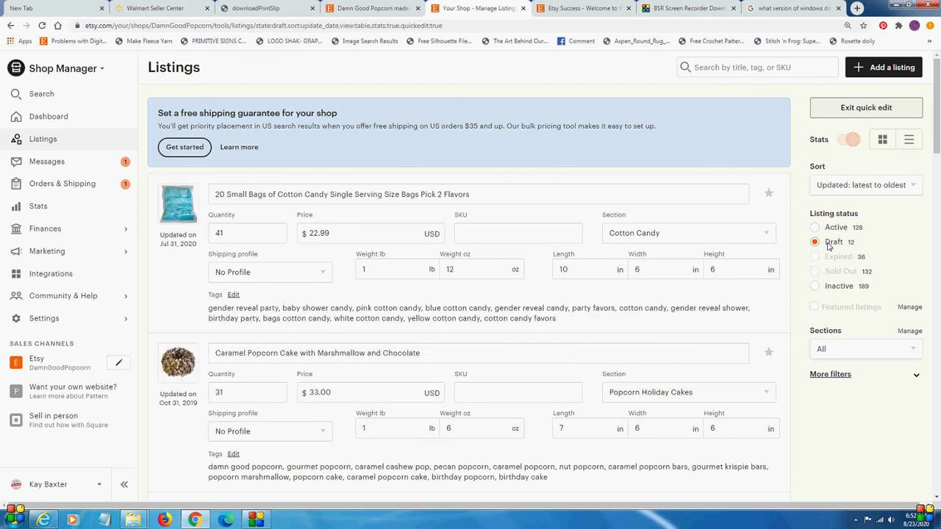
{"action": "scroll", "coordinate": [573, 274], "scroll_direction": "down", "scroll_amount": 5}
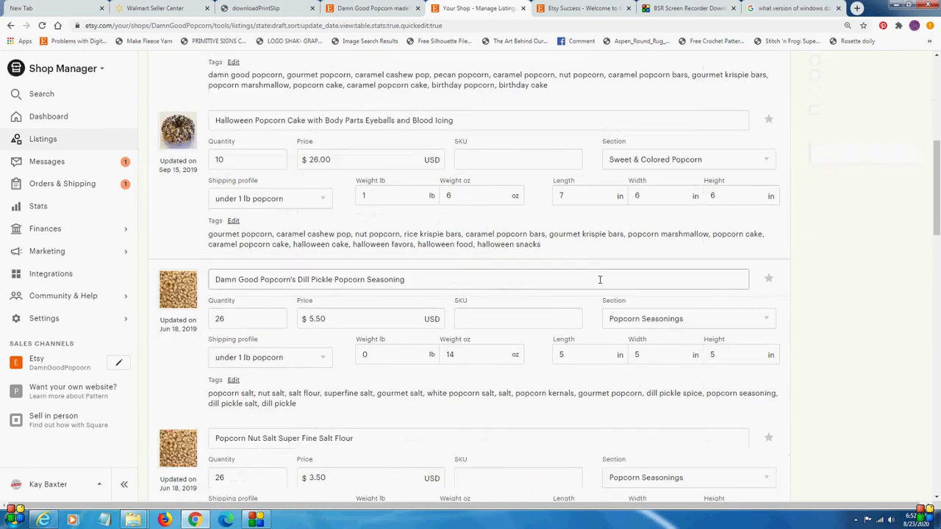
{"action": "scroll", "coordinate": [596, 280], "scroll_direction": "up", "scroll_amount": 4}
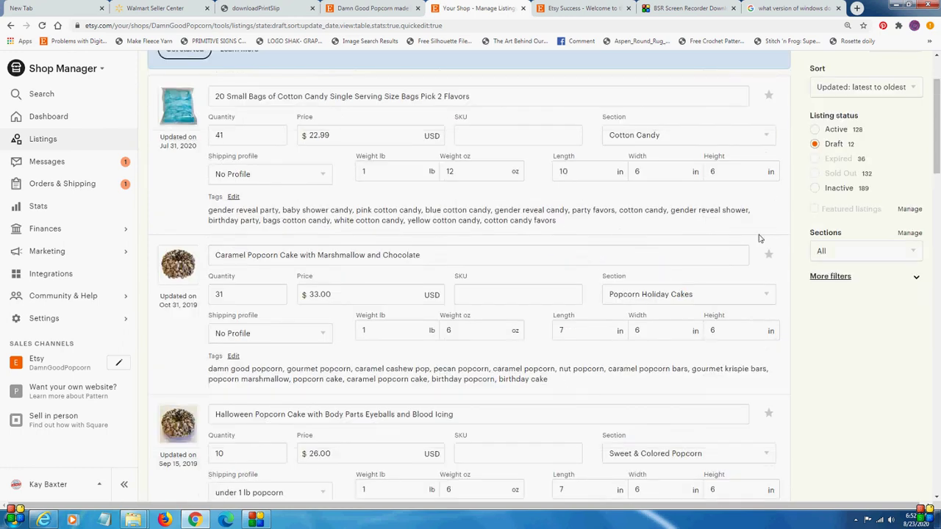
{"action": "scroll", "coordinate": [405, 267], "scroll_direction": "up", "scroll_amount": 2}
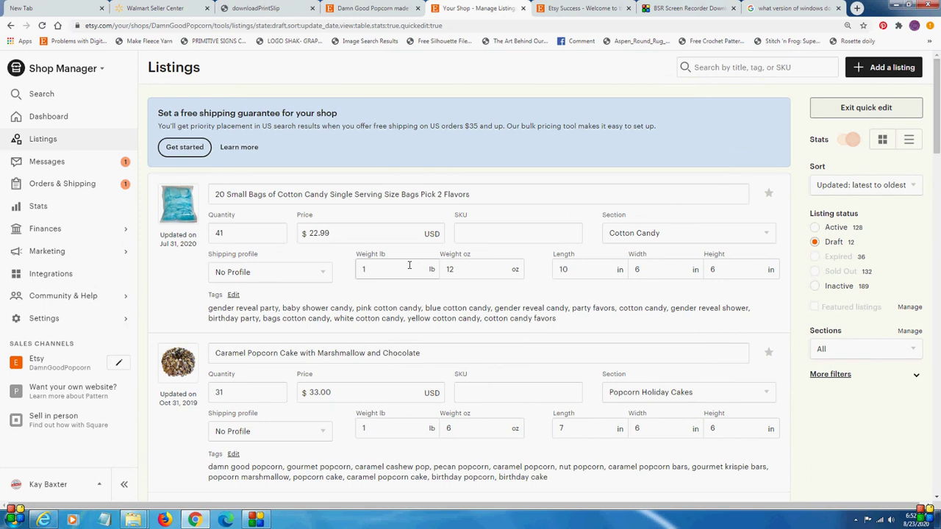
{"action": "left_click", "coordinate": [894, 109]}
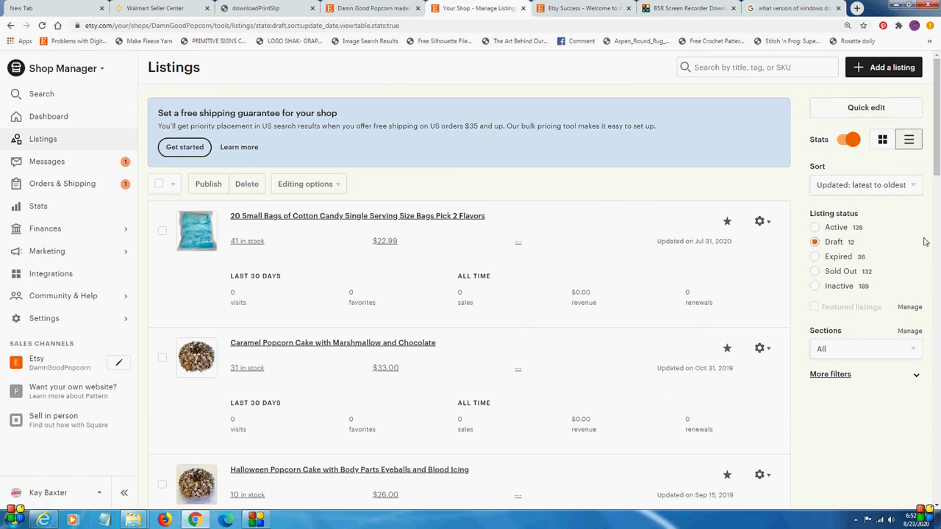
- Switch the listing status filter to Sold Out and to Expired, and look through the expired listings
{"action": "left_click", "coordinate": [836, 271]}
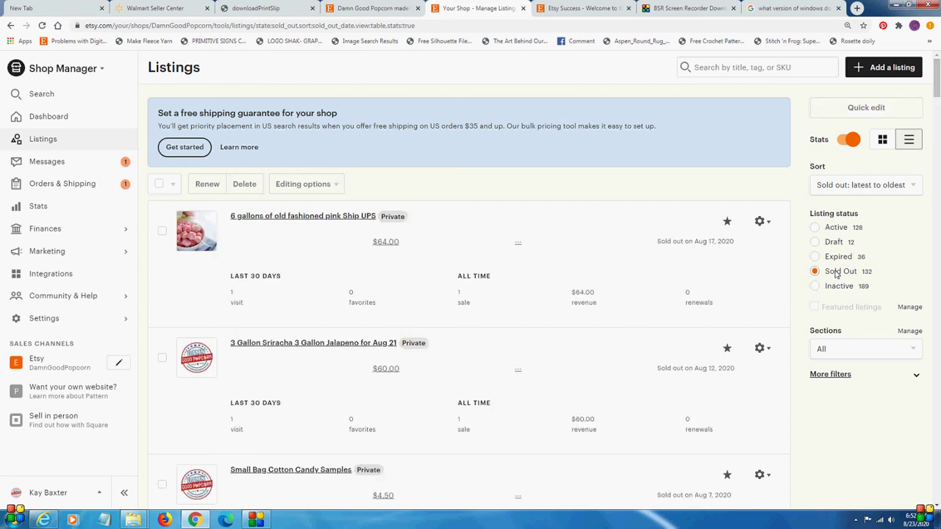
{"action": "left_click", "coordinate": [836, 256]}
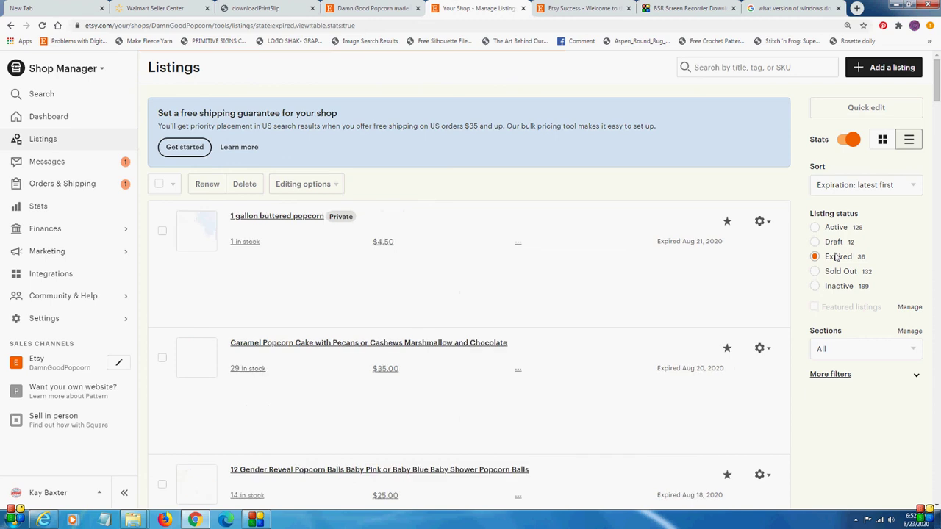
{"action": "scroll", "coordinate": [742, 222], "scroll_direction": "down", "scroll_amount": 3}
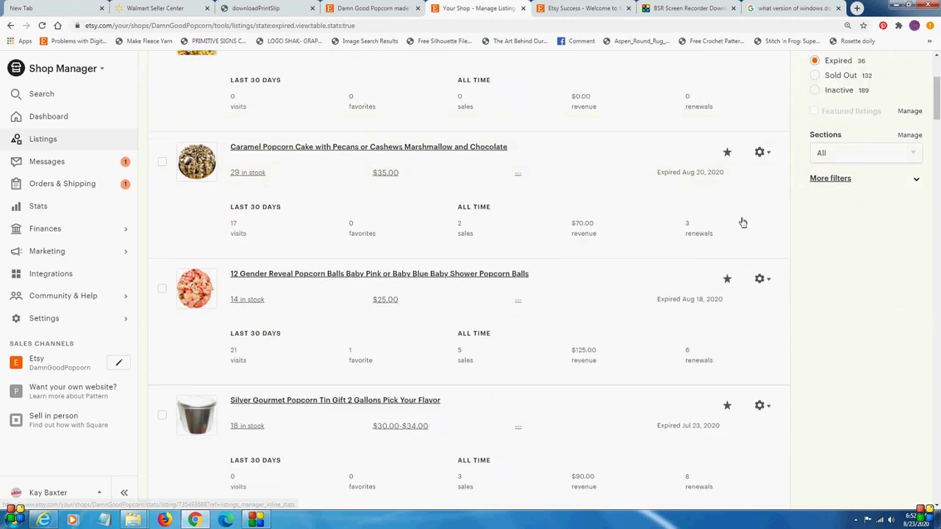
{"action": "scroll", "coordinate": [742, 221], "scroll_direction": "up", "scroll_amount": 2}
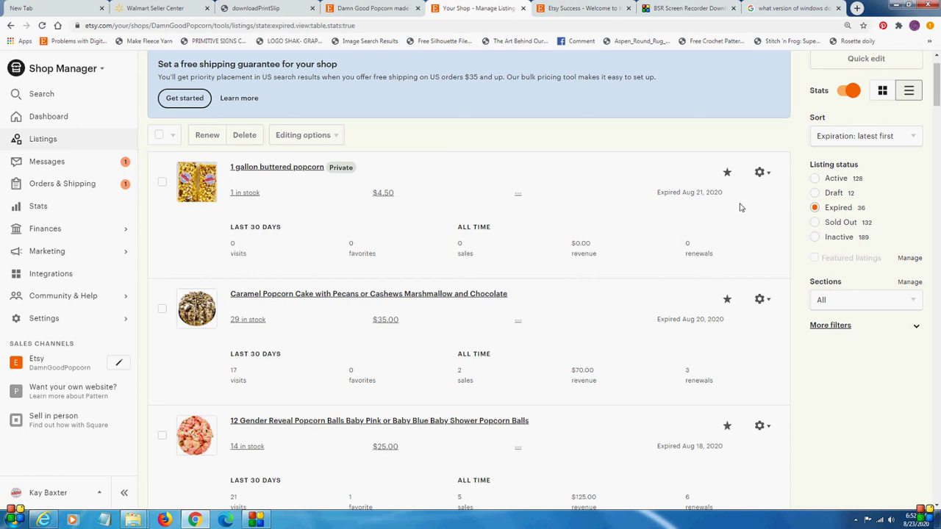
- Filter the listings to Sold Out again and look through the sold-out items
{"action": "left_click", "coordinate": [856, 224]}
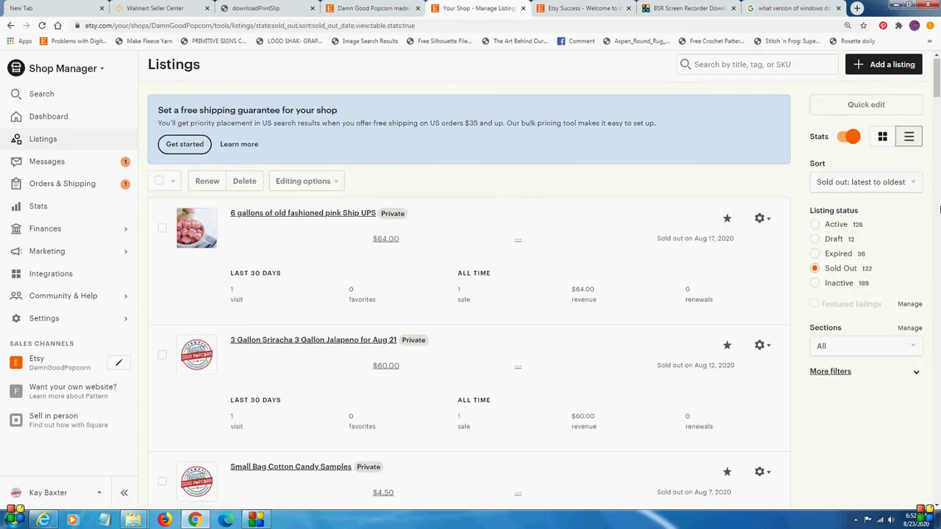
{"action": "scroll", "coordinate": [300, 119], "scroll_direction": "down", "scroll_amount": 3}
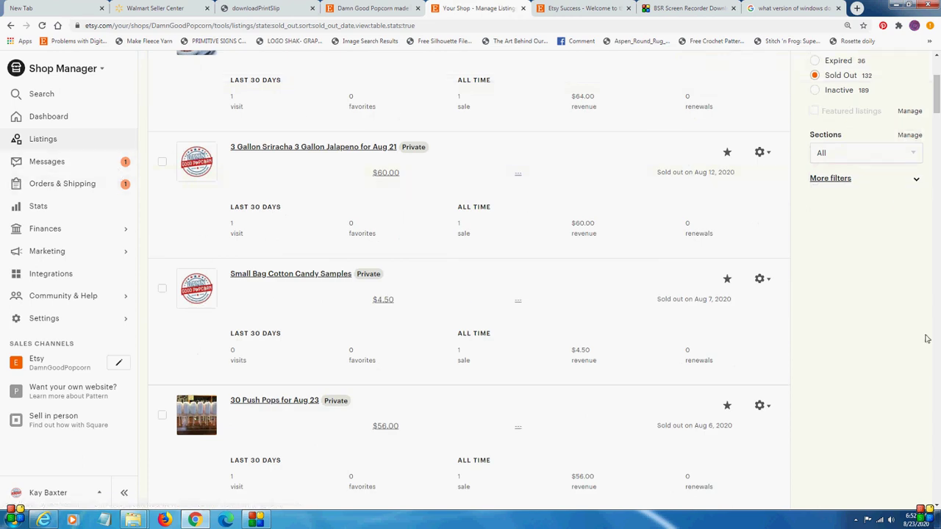
{"action": "scroll", "coordinate": [896, 289], "scroll_direction": "up", "scroll_amount": 3}
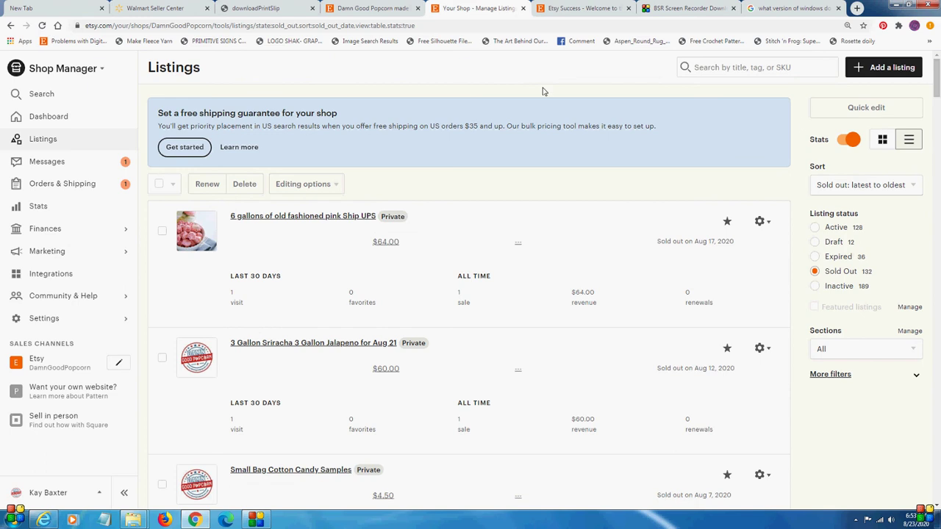
- Start a new listing and review the photo and video sections of its form
{"action": "left_click", "coordinate": [887, 68]}
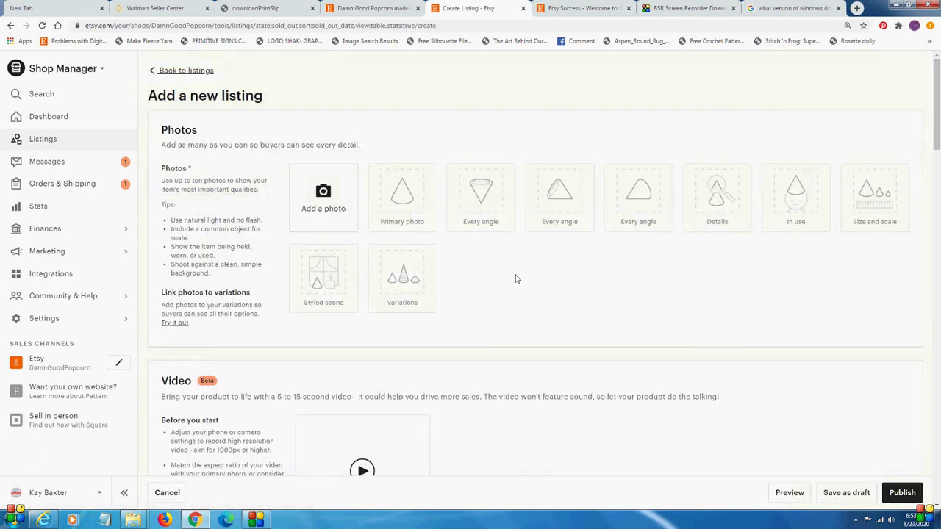
{"action": "scroll", "coordinate": [517, 277], "scroll_direction": "down", "scroll_amount": 2}
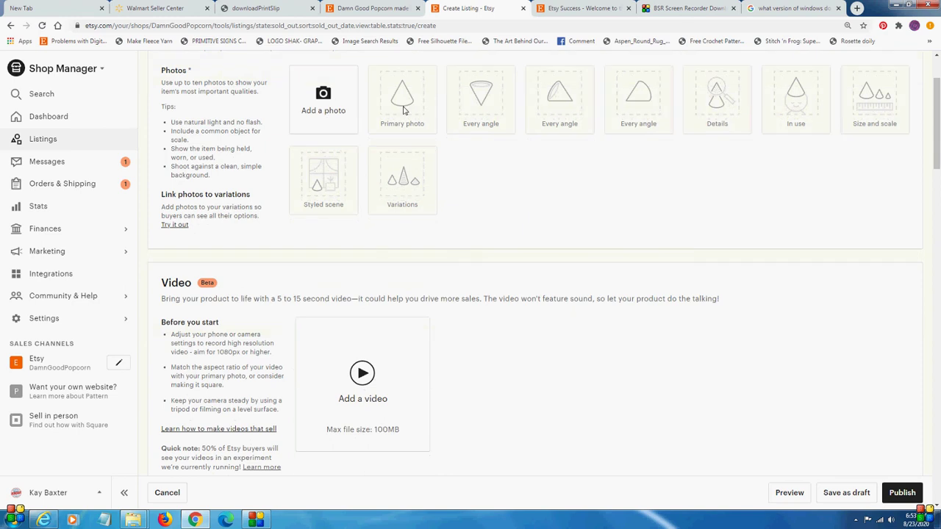
{"action": "scroll", "coordinate": [640, 243], "scroll_direction": "up", "scroll_amount": 2}
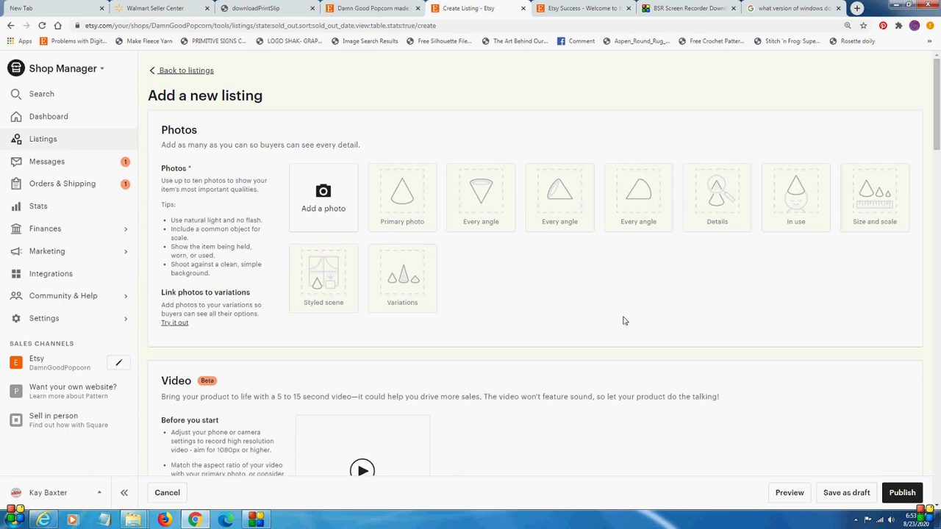
- Set the new listing's title to the saved entry "Gourmet Caramel Popcorn with White and Brown Chocolate Drizzle 16 oz Bag"
{"action": "scroll", "coordinate": [624, 320], "scroll_direction": "down", "scroll_amount": 5}
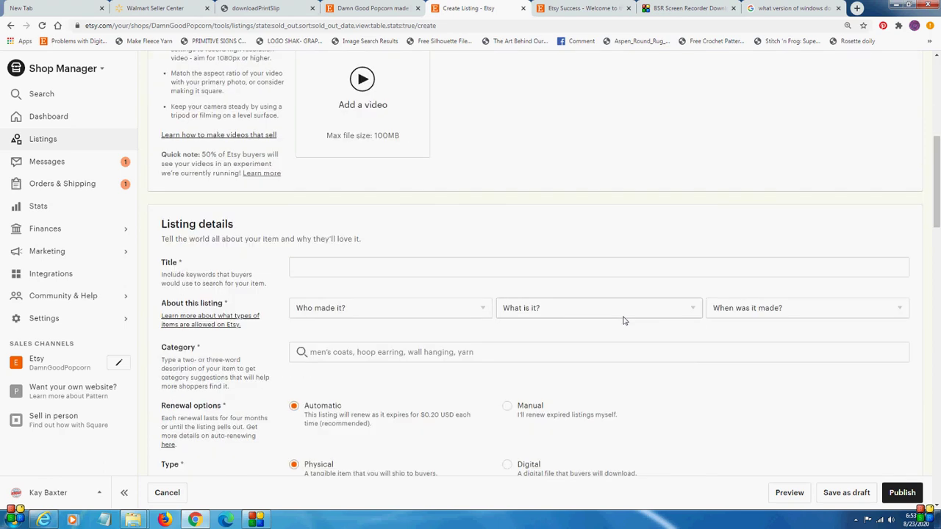
{"action": "scroll", "coordinate": [623, 320], "scroll_direction": "down", "scroll_amount": 1}
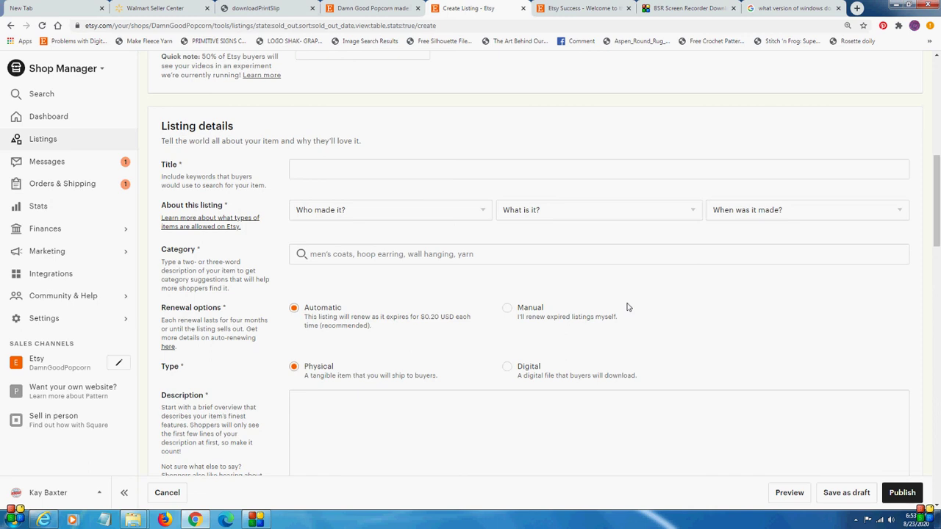
{"action": "scroll", "coordinate": [769, 332], "scroll_direction": "down", "scroll_amount": 1}
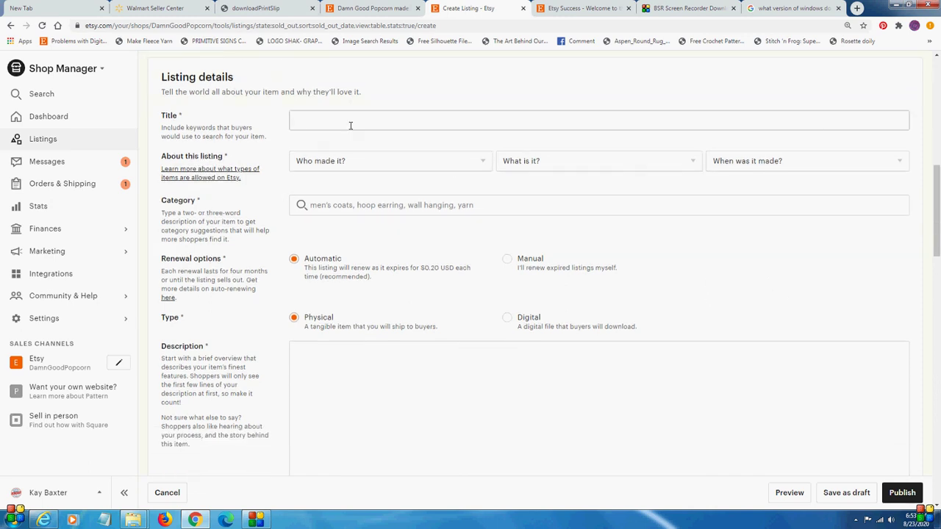
{"action": "left_click", "coordinate": [350, 125]}
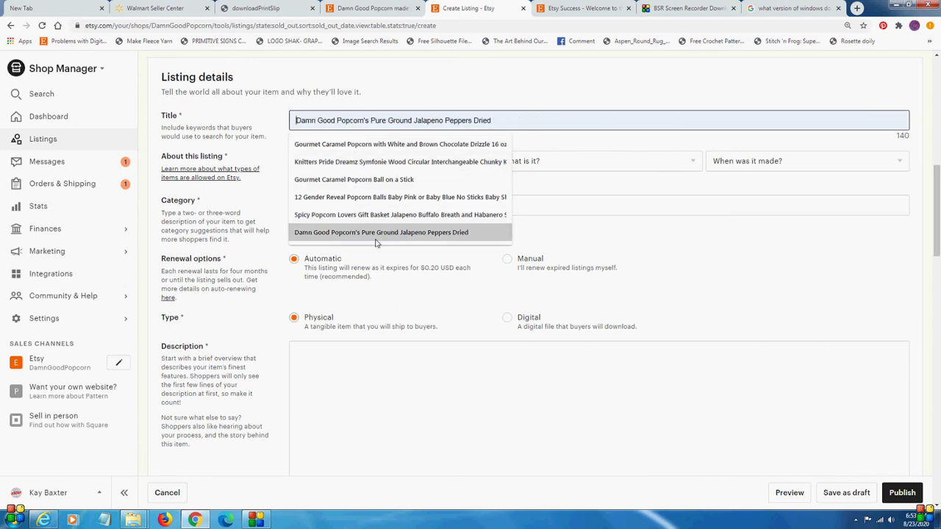
{"action": "left_click", "coordinate": [385, 145]}
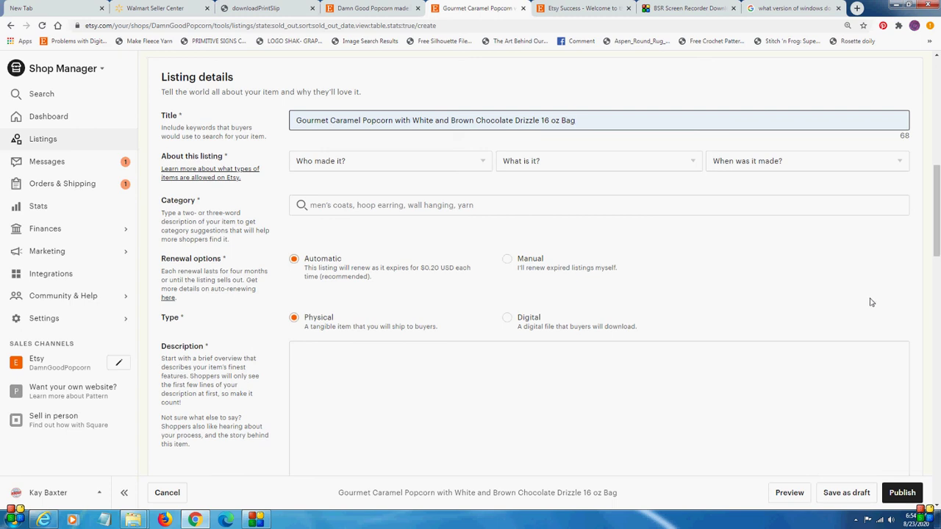
- Set the listing's maker to "I did" and check the choices for when it was made
{"action": "left_click", "coordinate": [373, 170]}
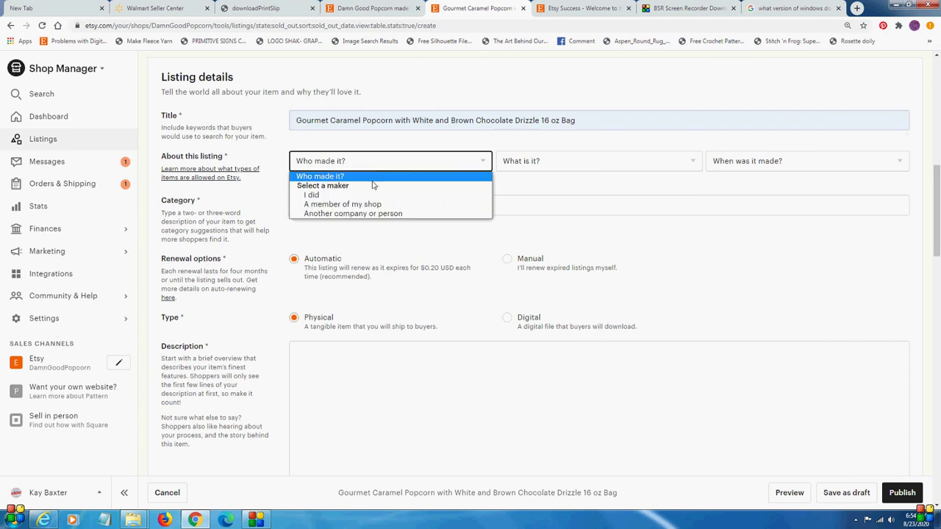
{"action": "left_click", "coordinate": [373, 195]}
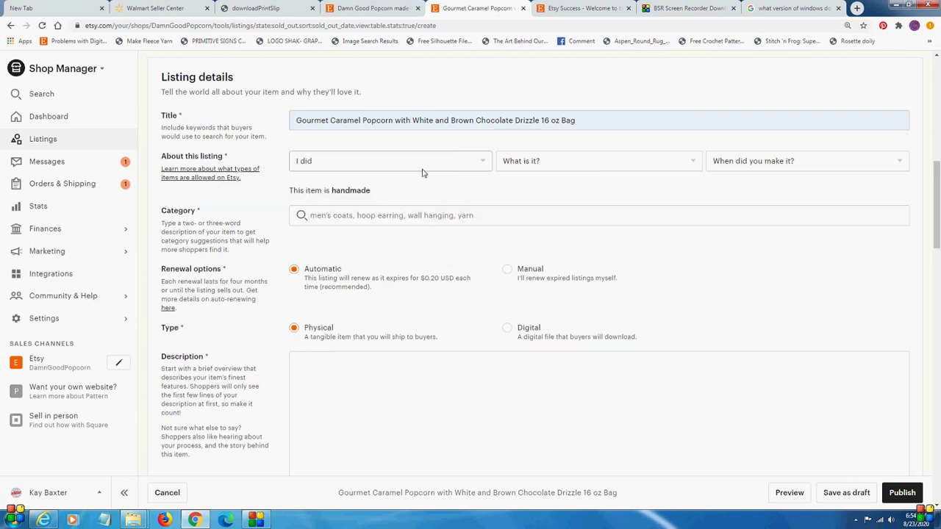
{"action": "left_click", "coordinate": [772, 168]}
{"action": "left_click", "coordinate": [771, 175]}
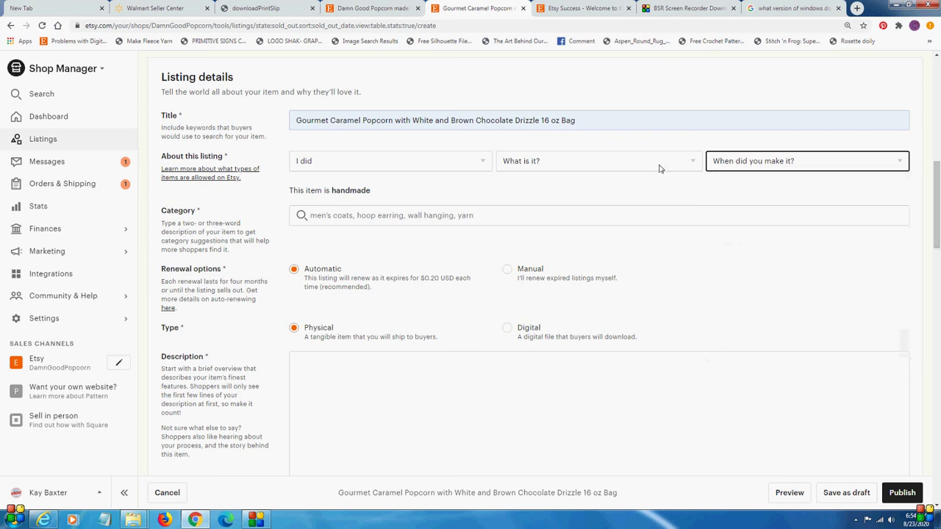
- Set the maker to "Another company or person" and the item type to "A supply or tool to make things", and check the when-made choices
{"action": "left_click", "coordinate": [405, 166]}
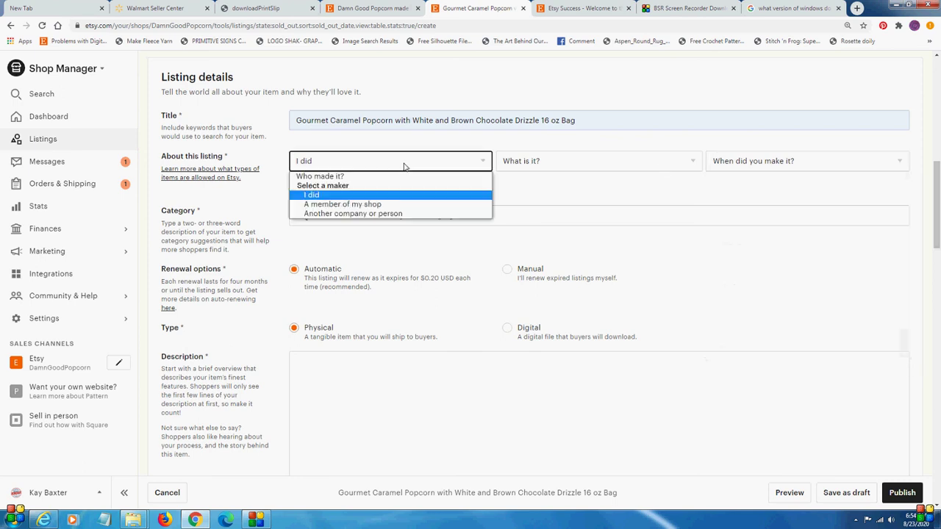
{"action": "left_click", "coordinate": [393, 218]}
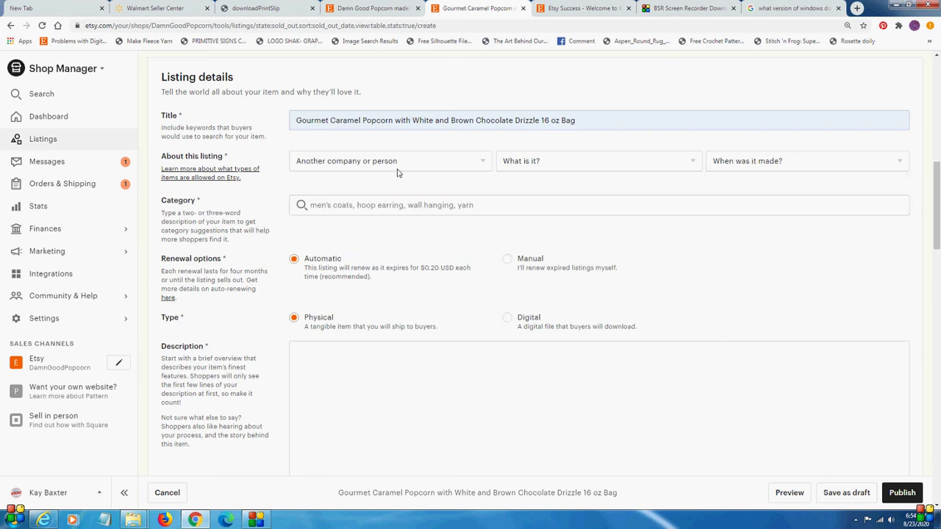
{"action": "left_click", "coordinate": [630, 163]}
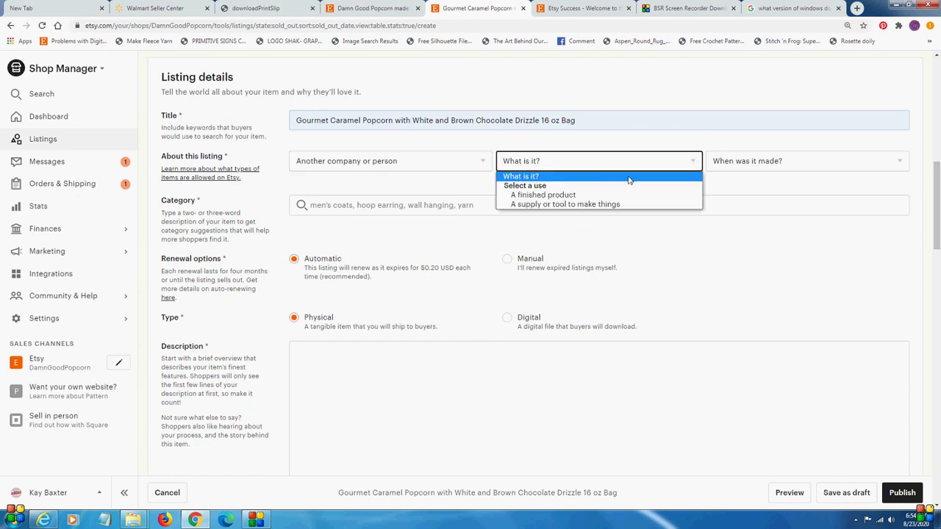
{"action": "left_click", "coordinate": [628, 205]}
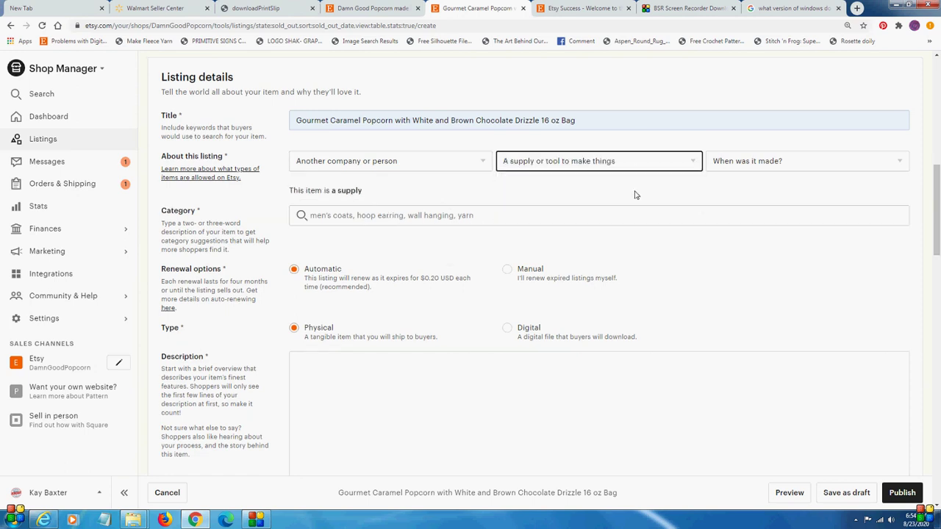
{"action": "left_click", "coordinate": [802, 166]}
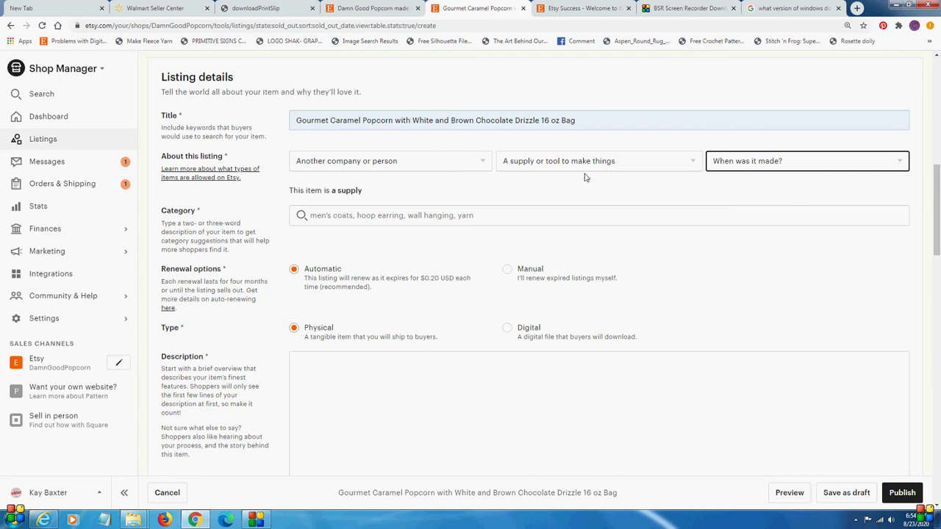
- Change the listing's maker to "I did" and set its renewal option to Manual
{"action": "left_click", "coordinate": [436, 165]}
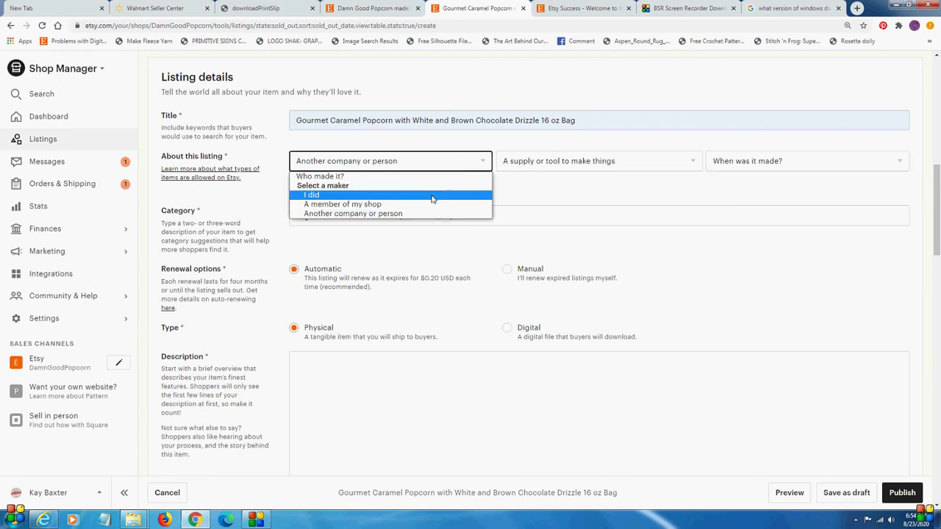
{"action": "left_click", "coordinate": [433, 195]}
{"action": "scroll", "coordinate": [732, 231], "scroll_direction": "down", "scroll_amount": 2}
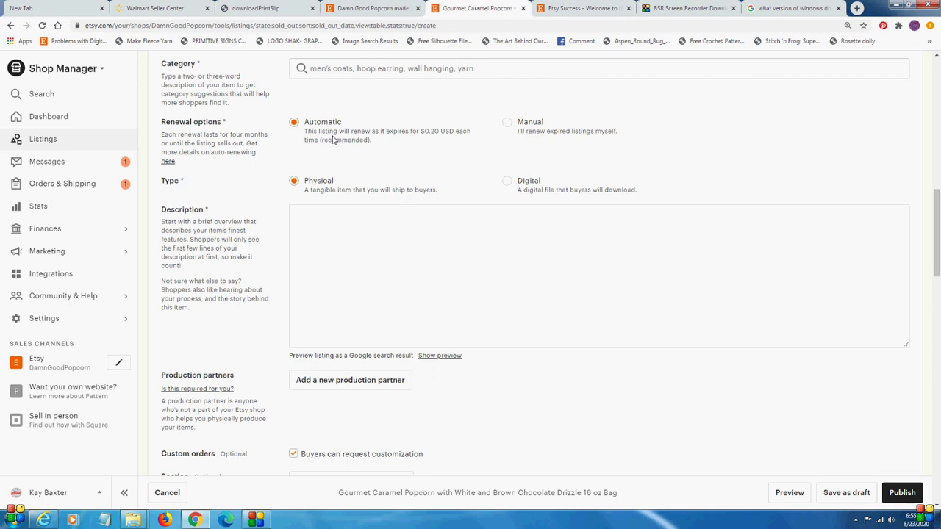
{"action": "left_click", "coordinate": [507, 124]}
- Review the listing's description and production partner fields and the list of available shop sections
{"action": "scroll", "coordinate": [579, 193], "scroll_direction": "down", "scroll_amount": 2}
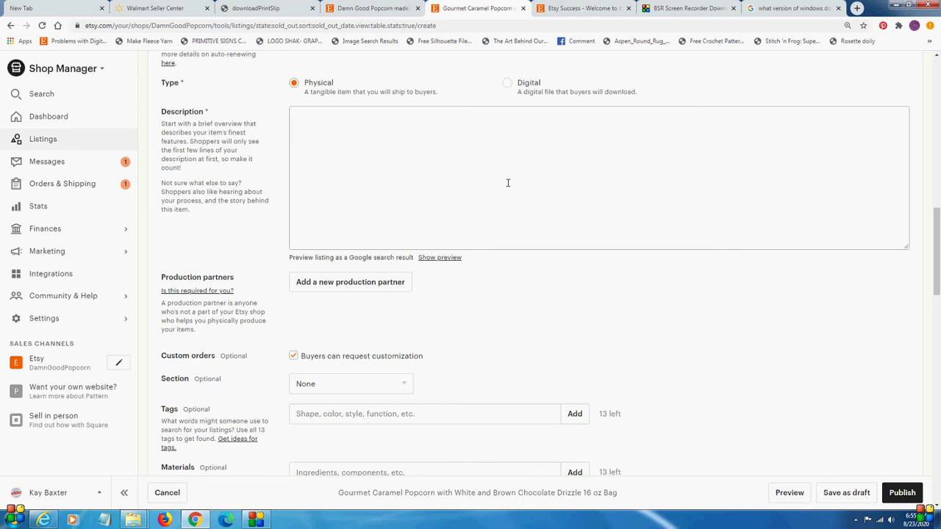
{"action": "scroll", "coordinate": [507, 182], "scroll_direction": "down", "scroll_amount": 3}
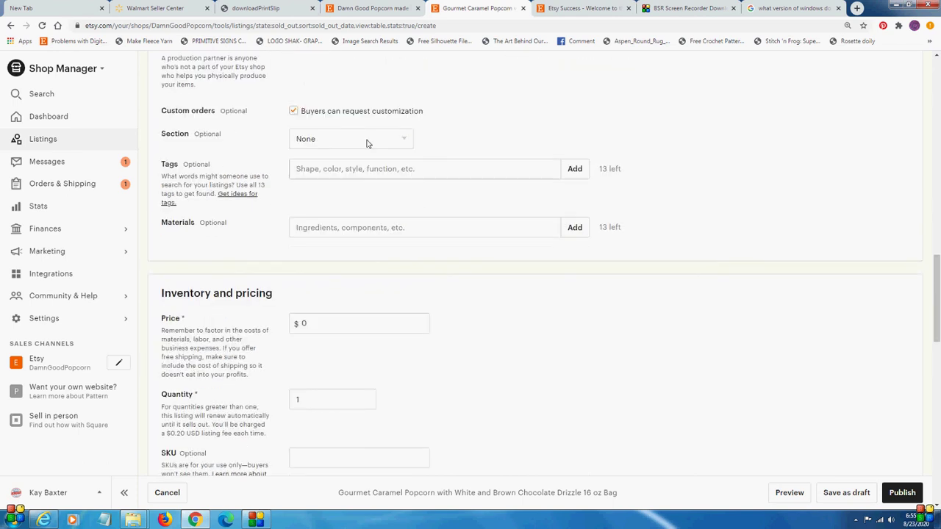
{"action": "left_click", "coordinate": [368, 143]}
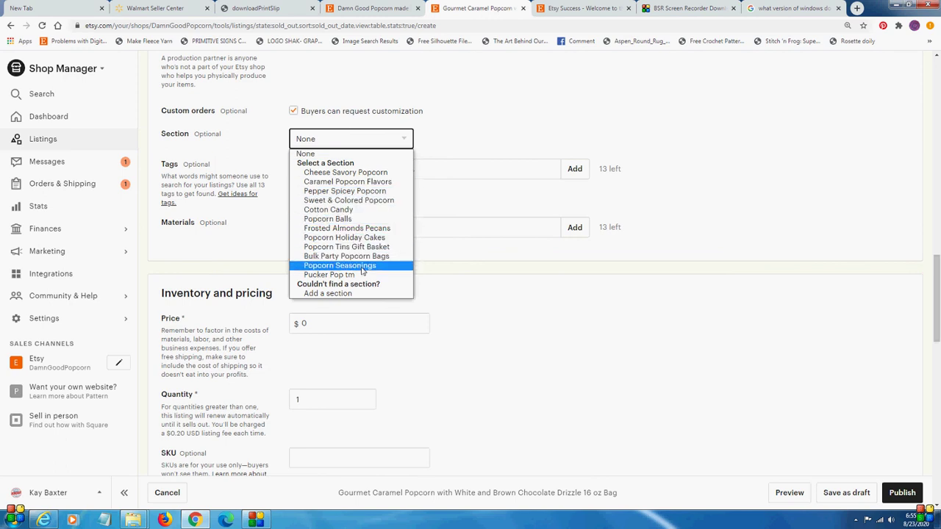
{"action": "left_click", "coordinate": [464, 136]}
- Add the tags "popcorn" and "caramel popcorn" to the listing
{"action": "scroll", "coordinate": [341, 150], "scroll_direction": "down", "scroll_amount": 1}
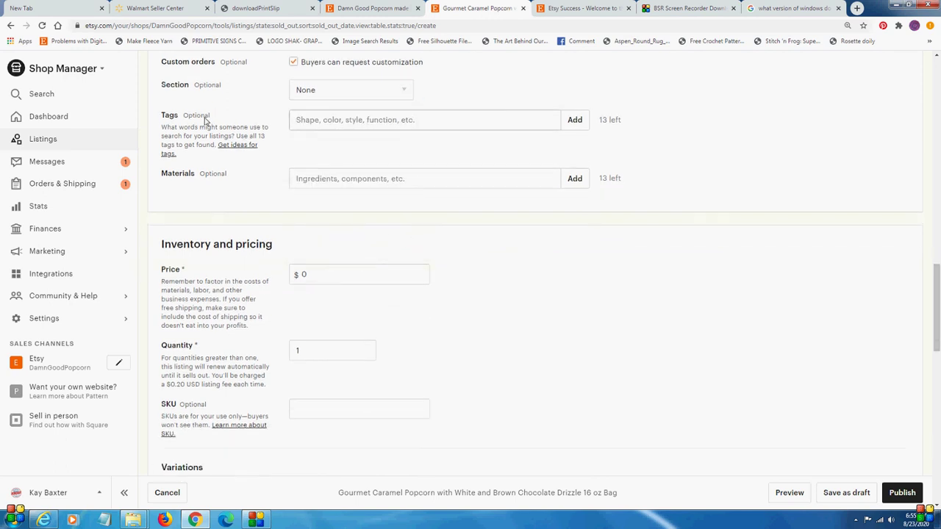
{"action": "left_click", "coordinate": [342, 120]}
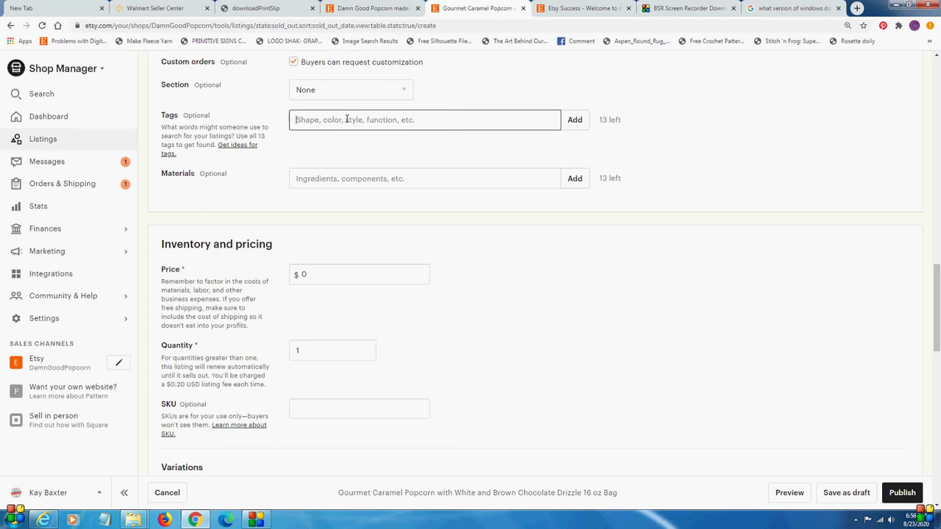
{"action": "type", "text": "popcorn, c"}
{"action": "key", "text": "BackSpace"}
{"action": "key", "text": "BackSpace"}
{"action": "key", "text": "BackSpace"}
{"action": "key", "text": "Return"}
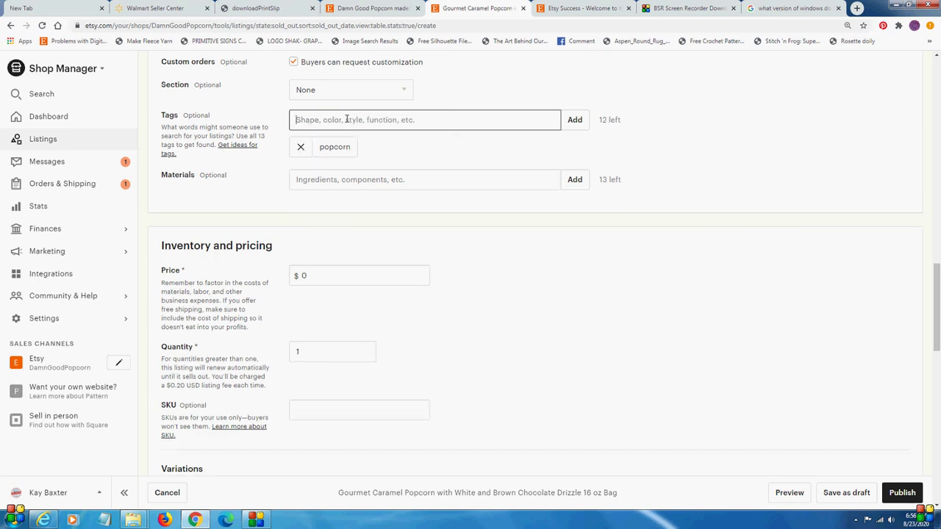
{"action": "type", "text": "caramel popcorn"}
{"action": "key", "text": "Return"}
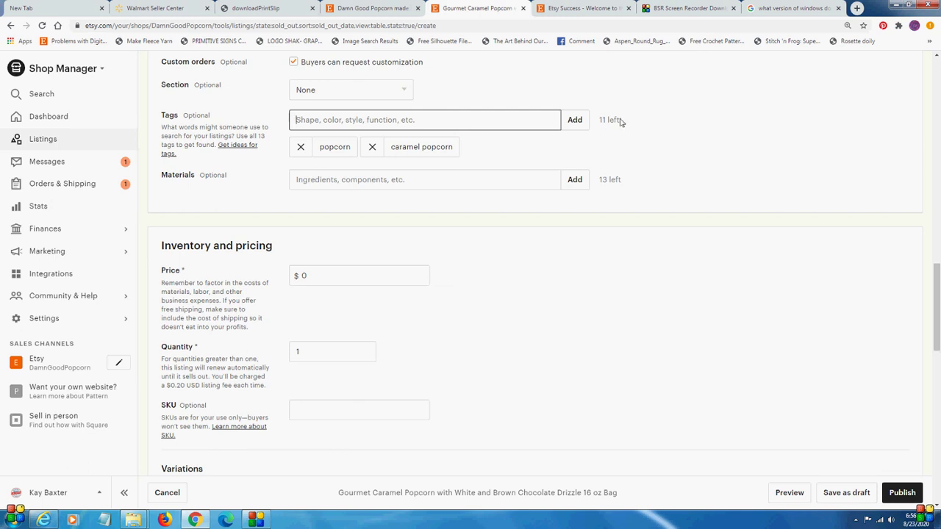
- Examine the listing's materials, price, quantity, SKU, variations and personalization settings
{"action": "left_click", "coordinate": [367, 183]}
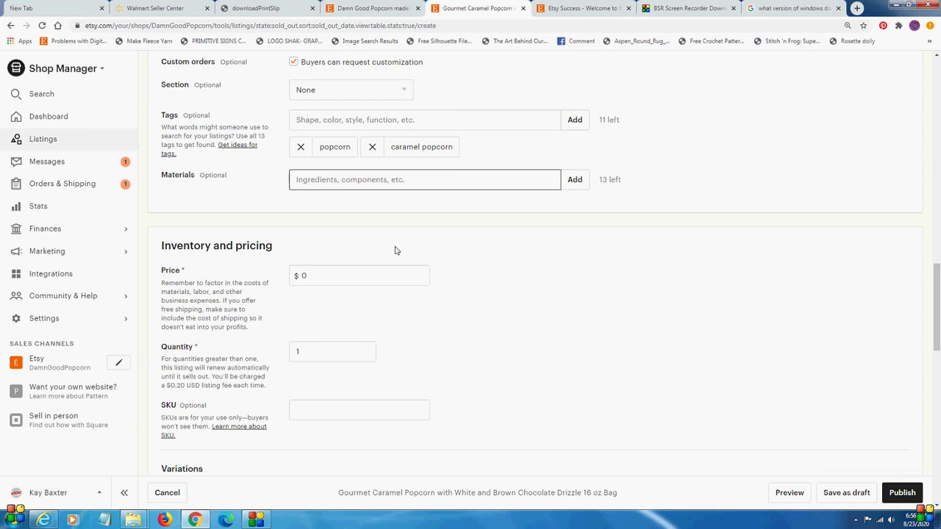
{"action": "scroll", "coordinate": [395, 251], "scroll_direction": "down", "scroll_amount": 1}
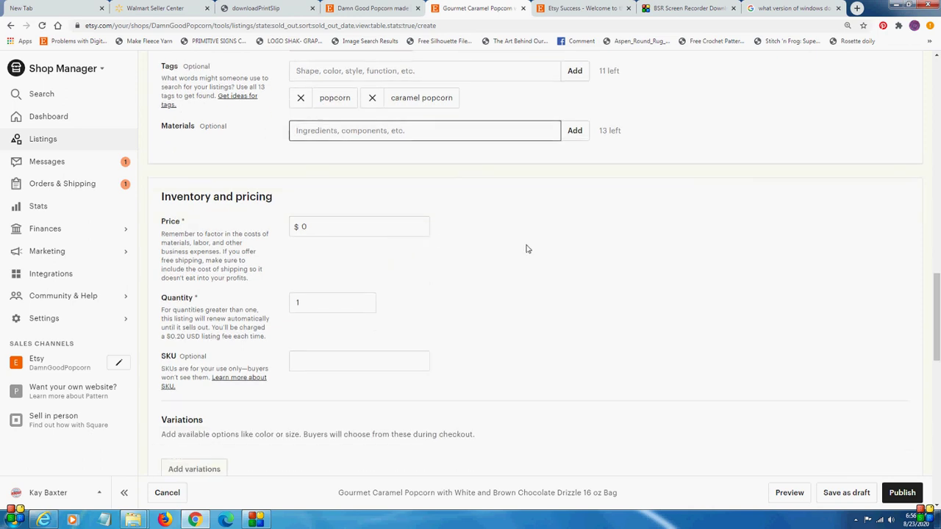
{"action": "scroll", "coordinate": [527, 248], "scroll_direction": "down", "scroll_amount": 2}
{"action": "left_click", "coordinate": [335, 142]}
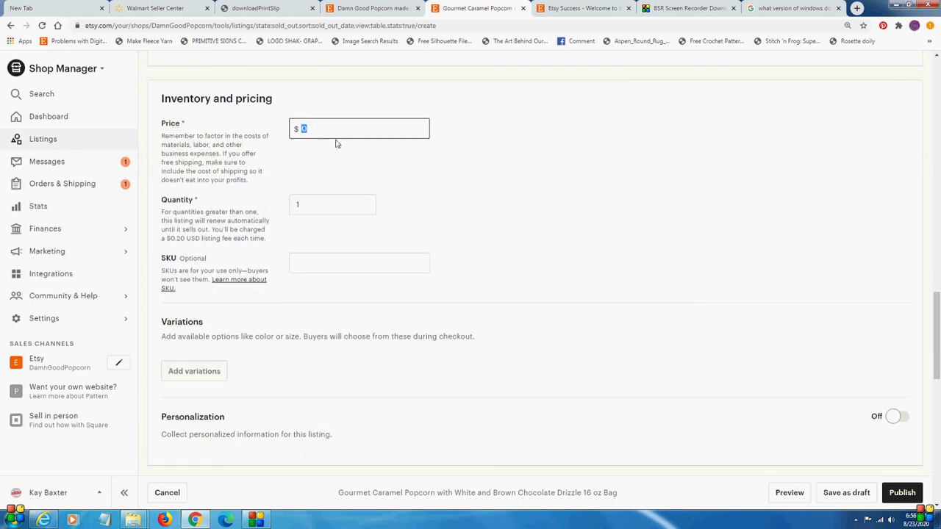
{"action": "left_click", "coordinate": [310, 208]}
{"action": "left_click", "coordinate": [508, 254]}
{"action": "scroll", "coordinate": [511, 255], "scroll_direction": "down", "scroll_amount": 2}
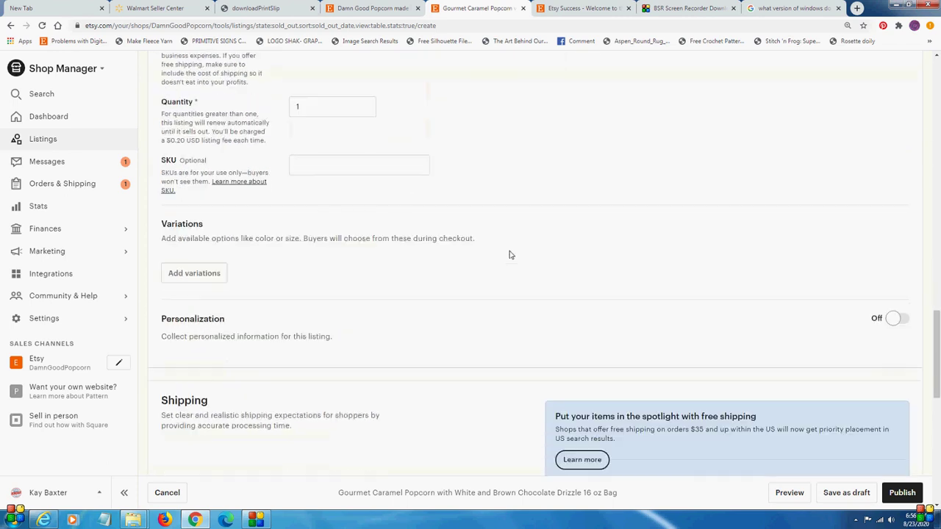
{"action": "scroll", "coordinate": [510, 254], "scroll_direction": "down", "scroll_amount": 2}
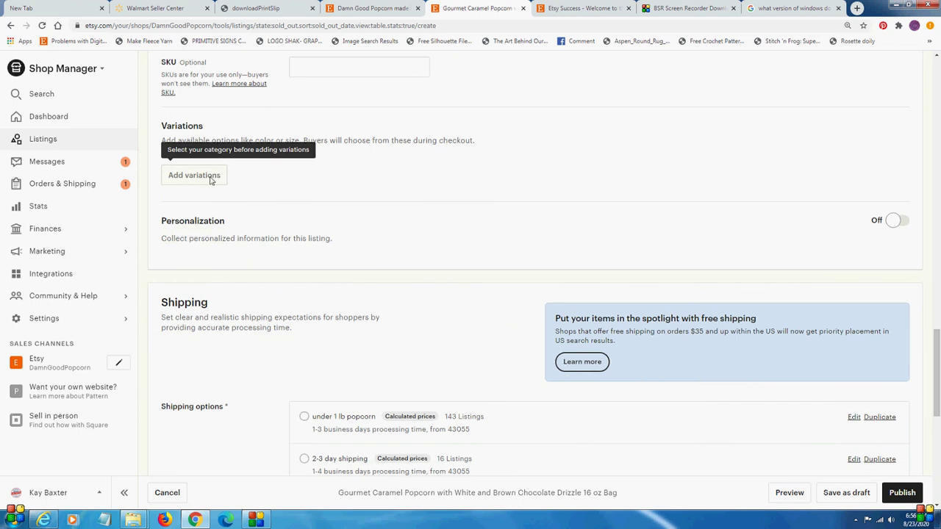
{"action": "scroll", "coordinate": [504, 244], "scroll_direction": "down", "scroll_amount": 2}
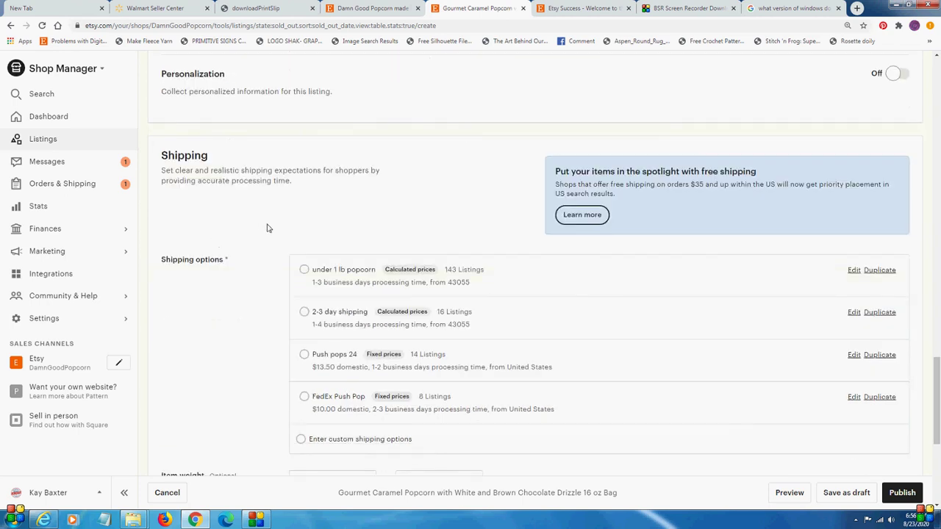
{"action": "scroll", "coordinate": [267, 227], "scroll_direction": "up", "scroll_amount": 4}
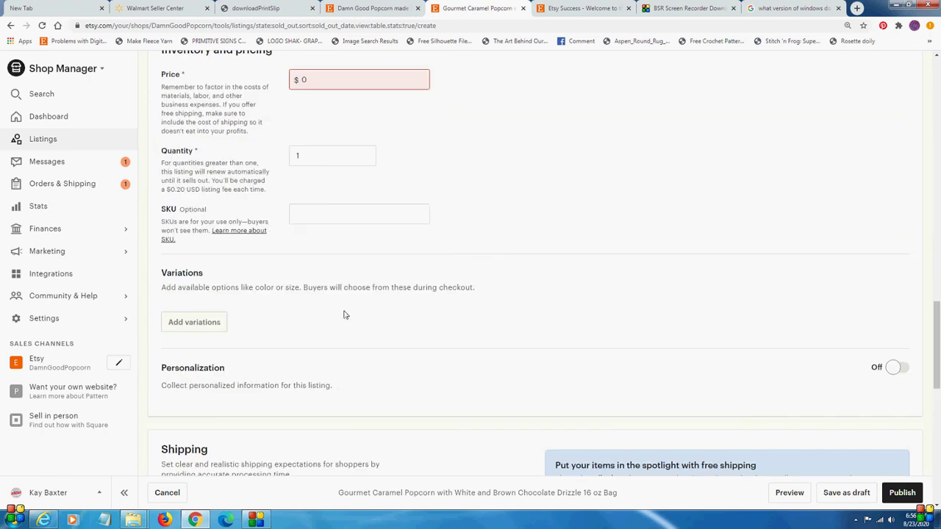
- Choose the "under 1 lb popcorn" calculated shipping option for the listing
{"action": "scroll", "coordinate": [352, 334], "scroll_direction": "down", "scroll_amount": 3}
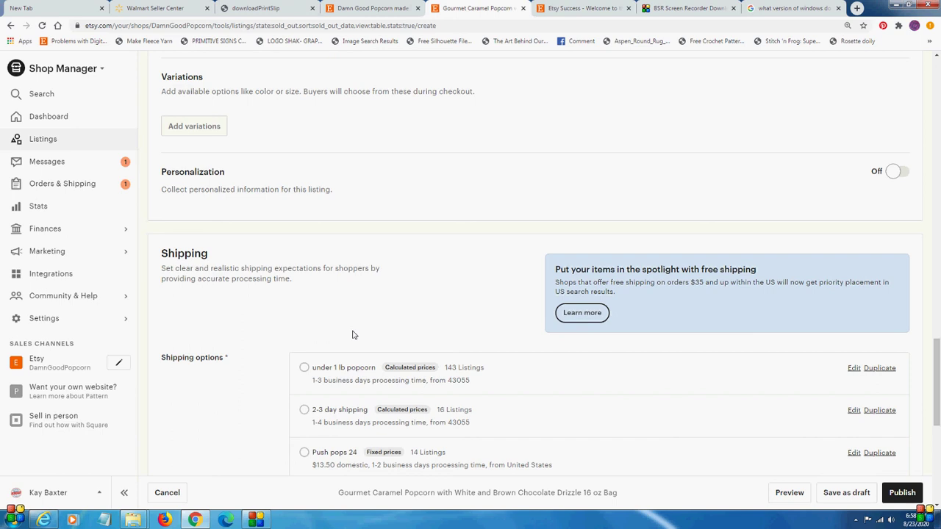
{"action": "scroll", "coordinate": [533, 174], "scroll_direction": "down", "scroll_amount": 3}
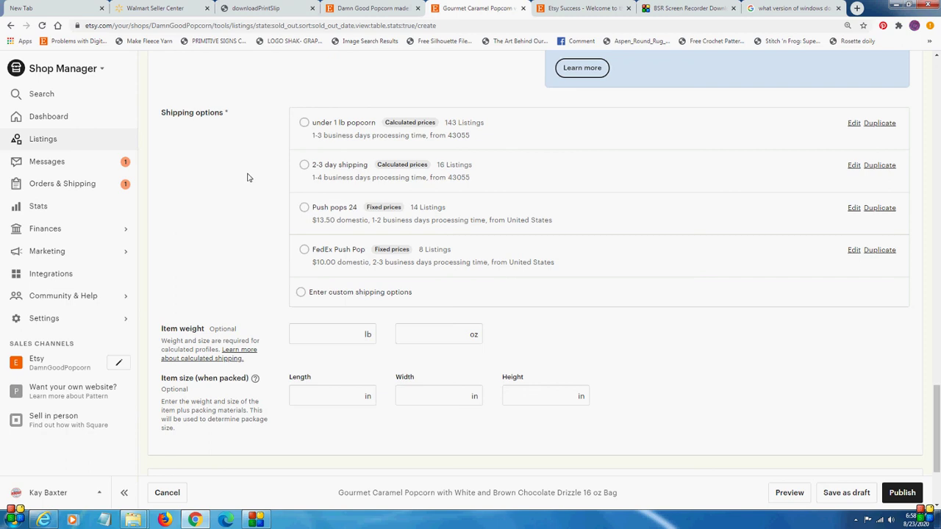
{"action": "left_click", "coordinate": [303, 122]}
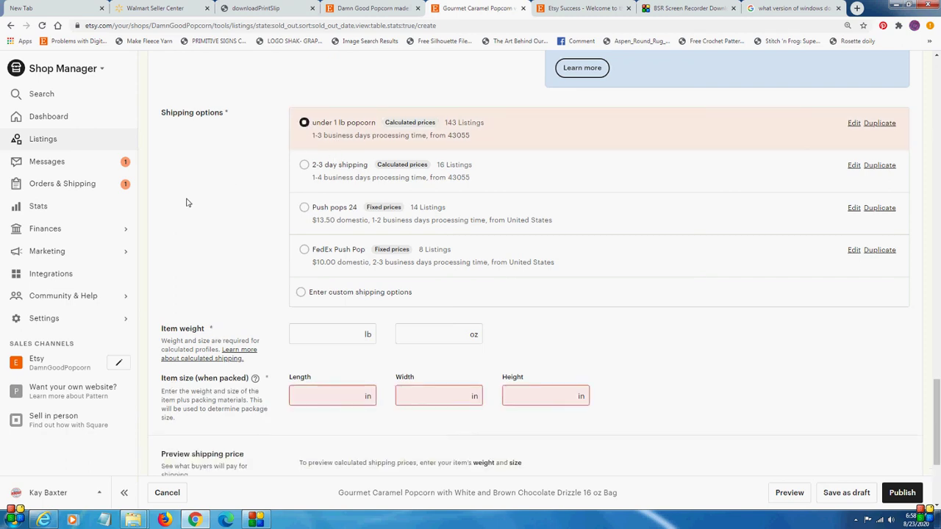
- Review the item weight, packed size and shipping price preview fields, and the Etsy Ads promotion choice in the marketing section
{"action": "scroll", "coordinate": [247, 171], "scroll_direction": "down", "scroll_amount": 1}
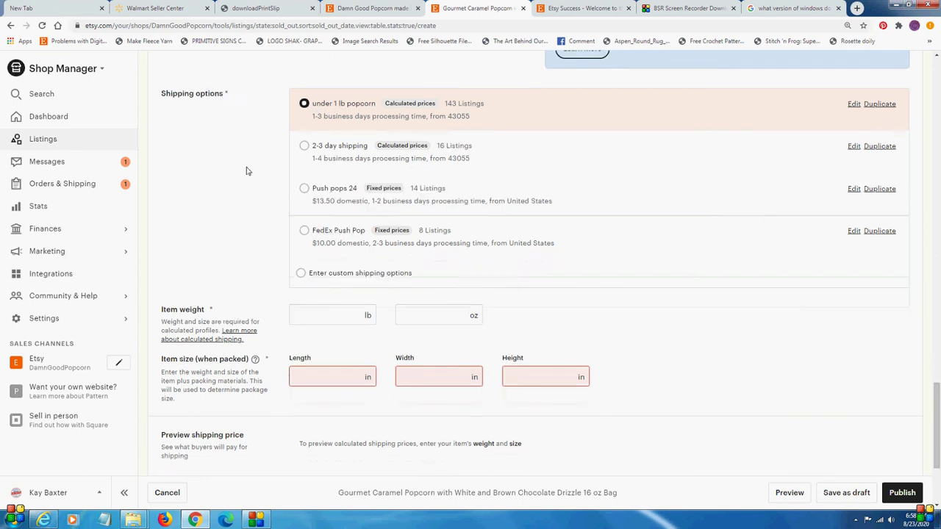
{"action": "scroll", "coordinate": [247, 171], "scroll_direction": "down", "scroll_amount": 1}
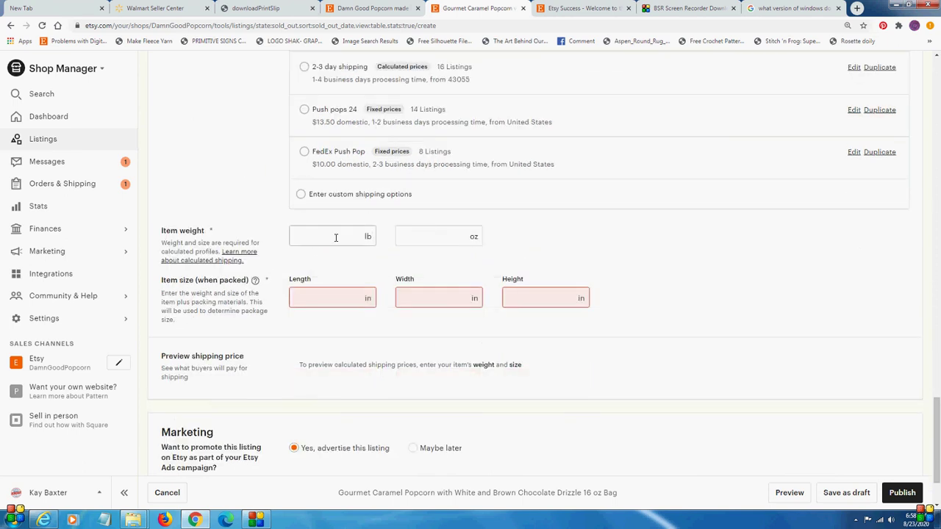
{"action": "left_click", "coordinate": [335, 237]}
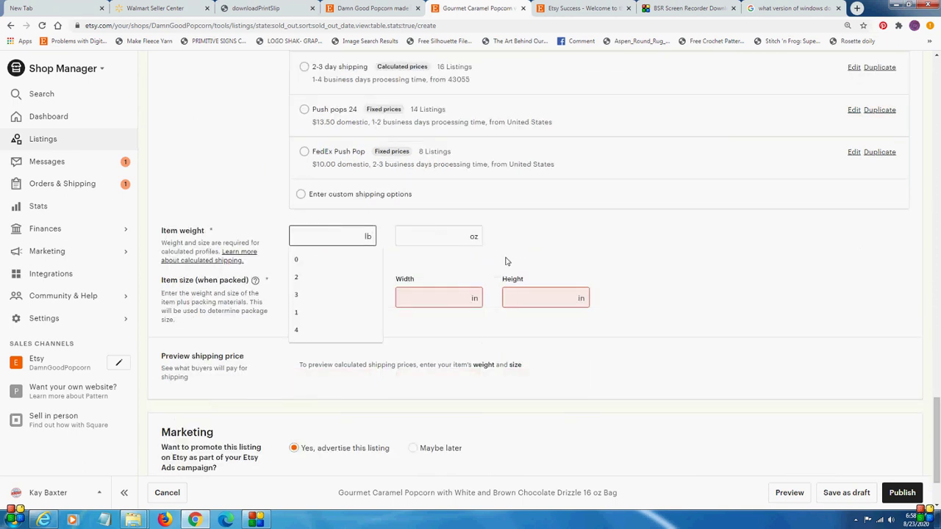
{"action": "left_click", "coordinate": [414, 303]}
{"action": "left_click", "coordinate": [324, 297]}
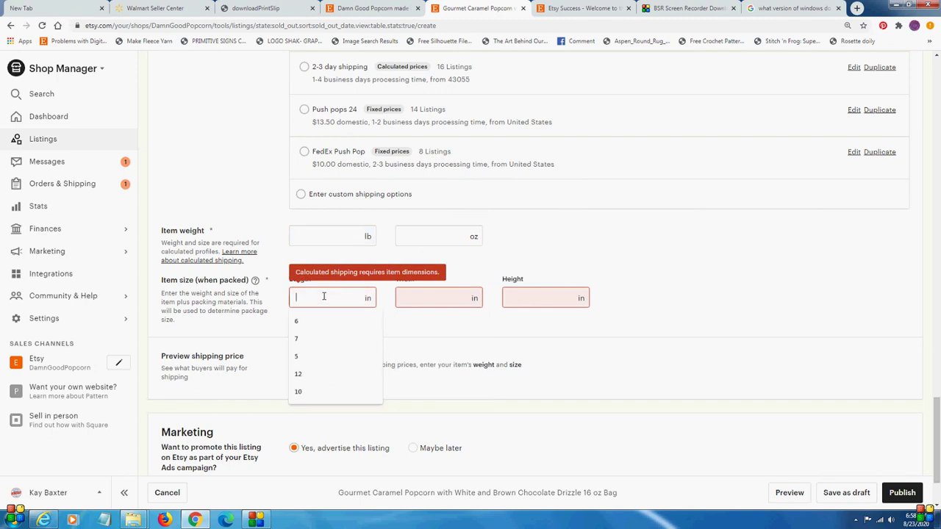
{"action": "left_click", "coordinate": [448, 300]}
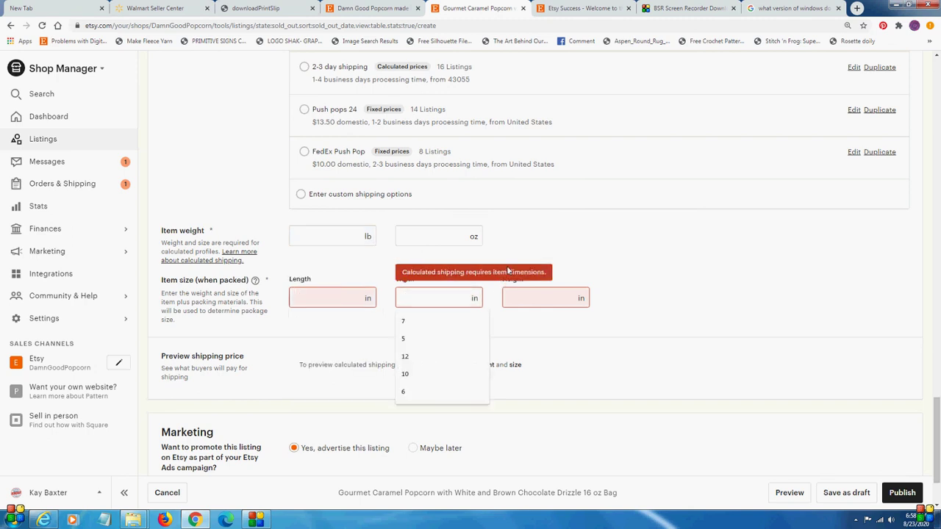
{"action": "left_click", "coordinate": [627, 248]}
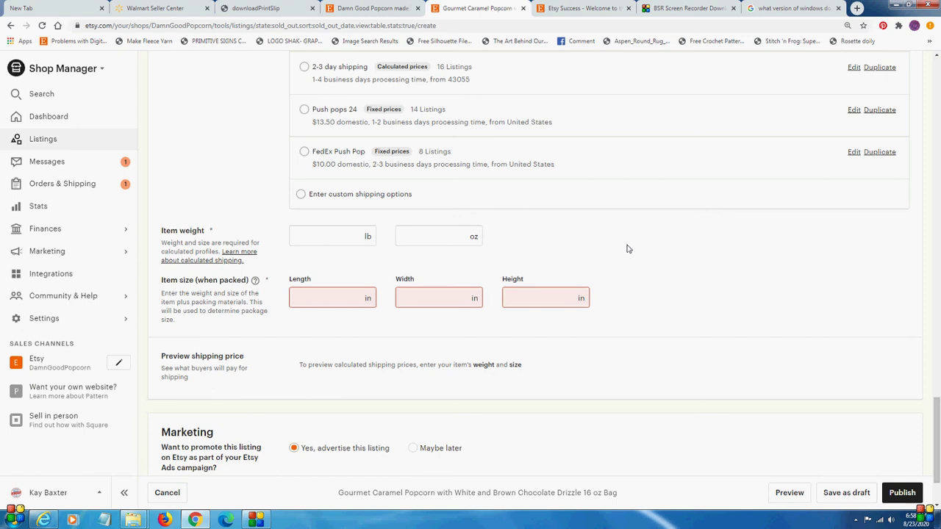
{"action": "left_click", "coordinate": [319, 237]}
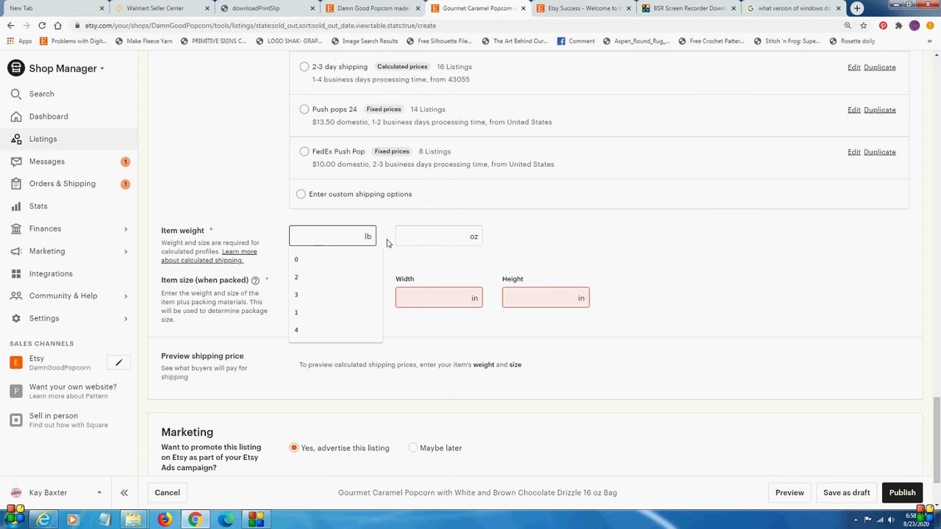
{"action": "scroll", "coordinate": [645, 246], "scroll_direction": "down", "scroll_amount": 2}
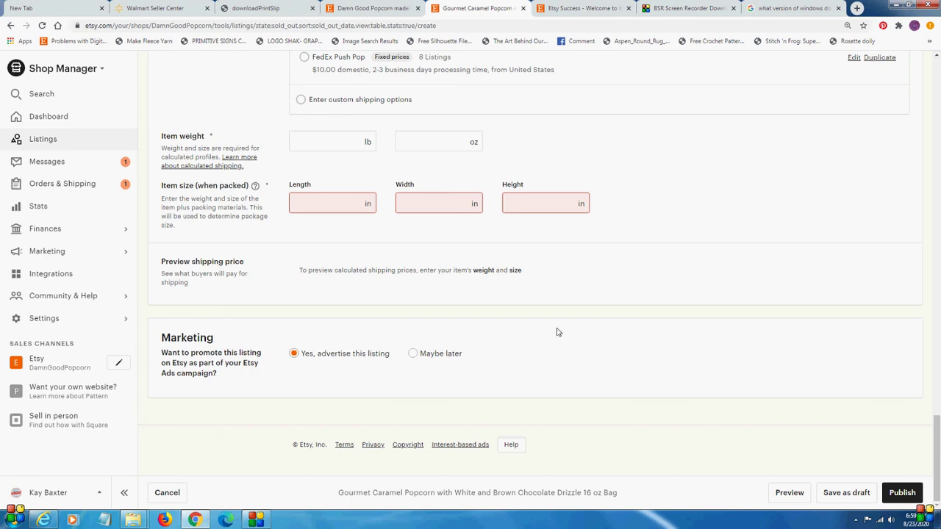
{"action": "scroll", "coordinate": [588, 294], "scroll_direction": "up", "scroll_amount": 4}
{"action": "scroll", "coordinate": [823, 269], "scroll_direction": "down", "scroll_amount": 3}
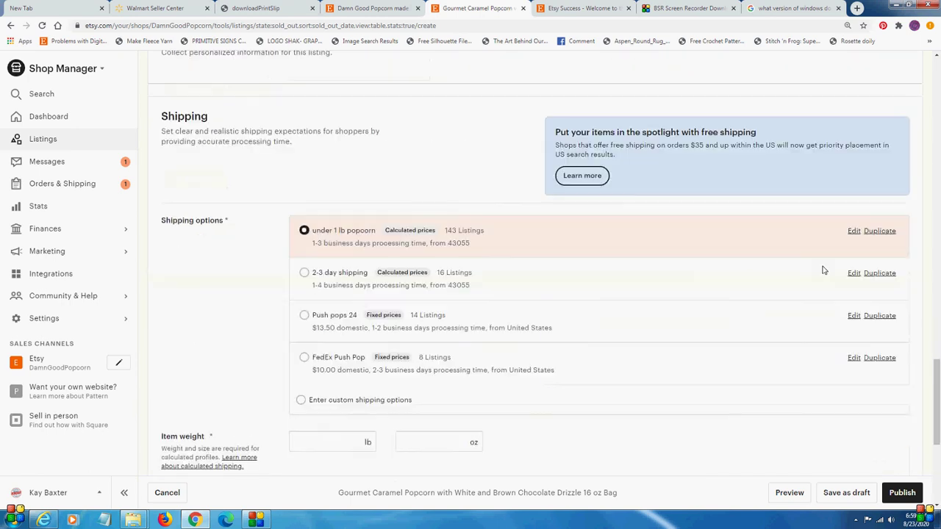
{"action": "scroll", "coordinate": [823, 270], "scroll_direction": "down", "scroll_amount": 1}
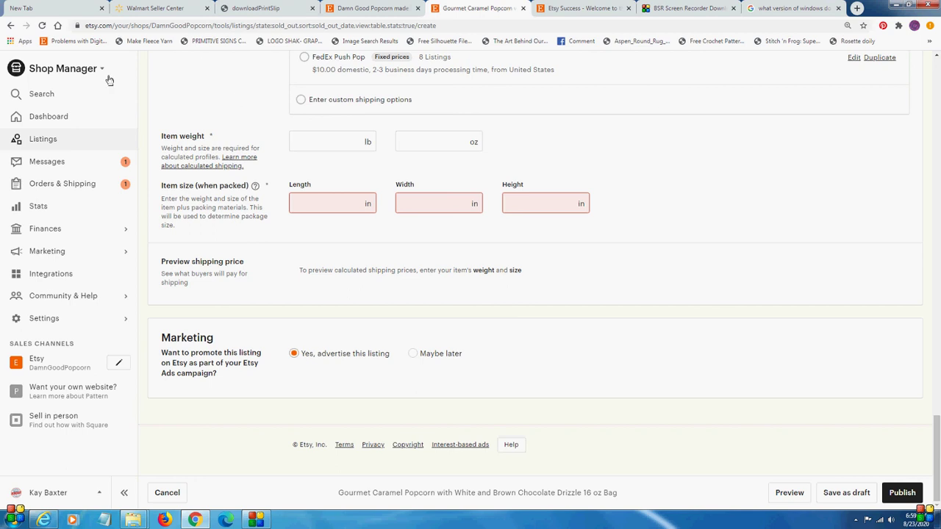
- Open Teams from the Community & Help pages, leaving the new popcorn listing without saving it
{"action": "left_click", "coordinate": [89, 304]}
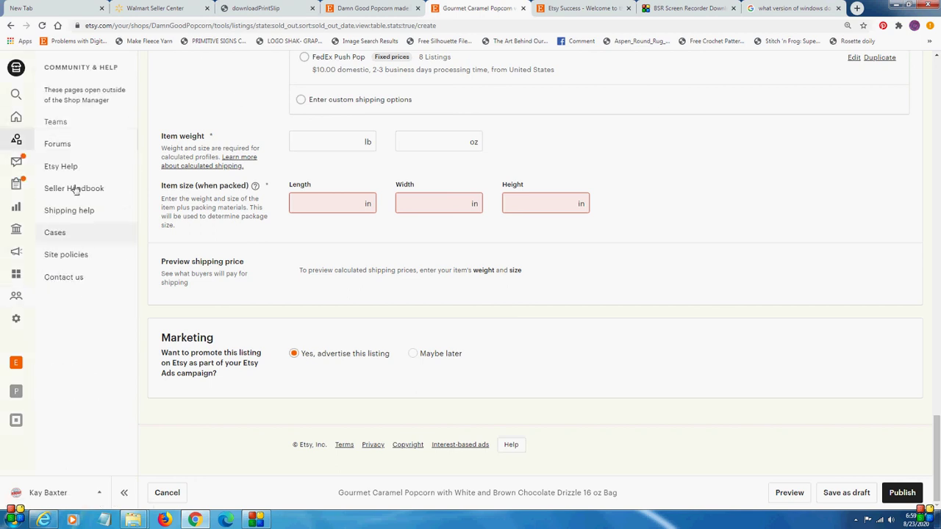
{"action": "left_click", "coordinate": [66, 126]}
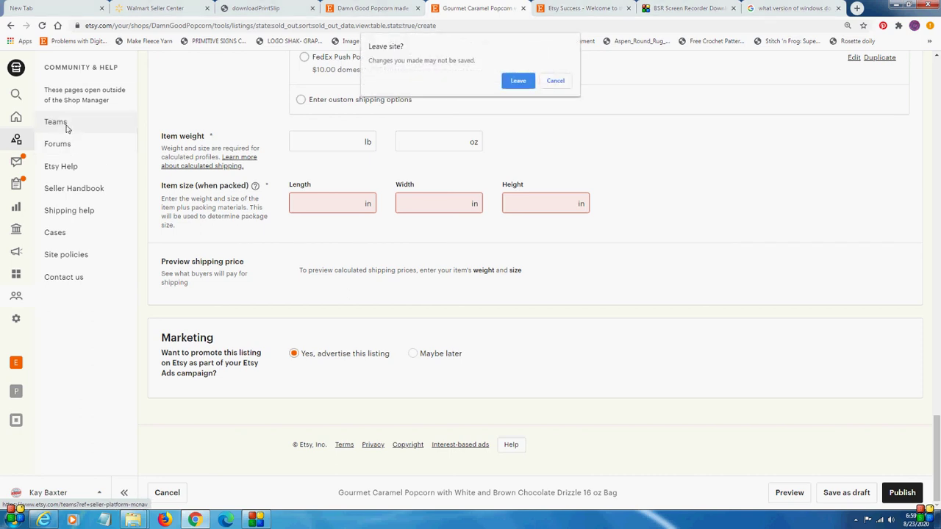
{"action": "left_click", "coordinate": [518, 80]}
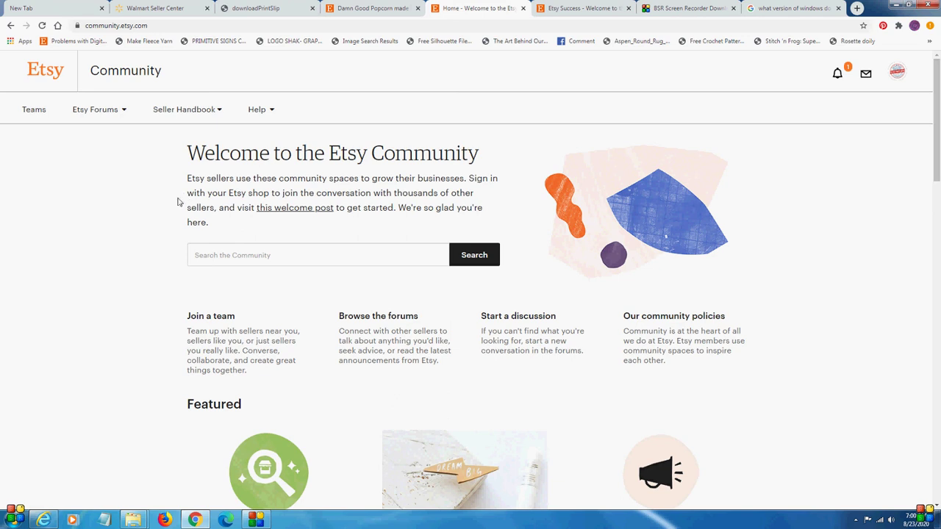
- Open the Managing Your Shop forum in the Etsy Community and look through its discussions
{"action": "mouse_move", "coordinate": [124, 110]}
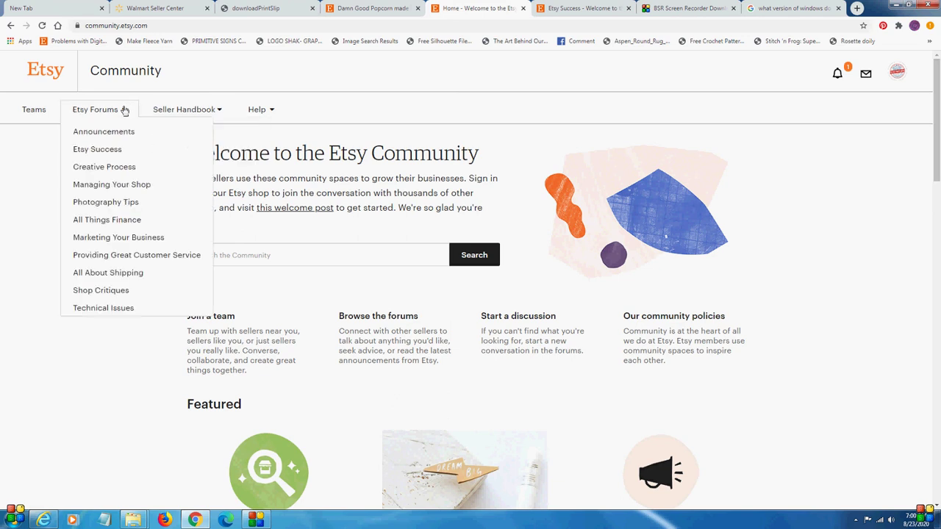
{"action": "left_click", "coordinate": [137, 187]}
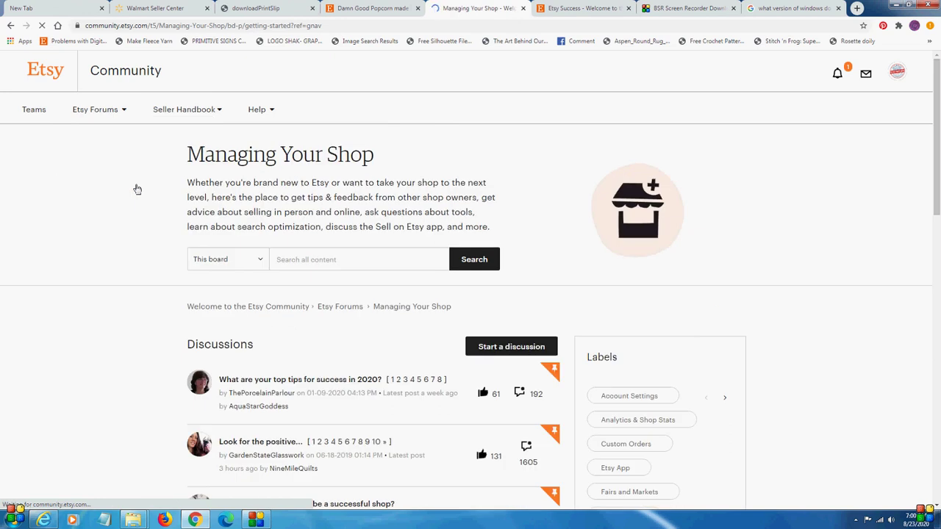
{"action": "scroll", "coordinate": [117, 254], "scroll_direction": "down", "scroll_amount": 3}
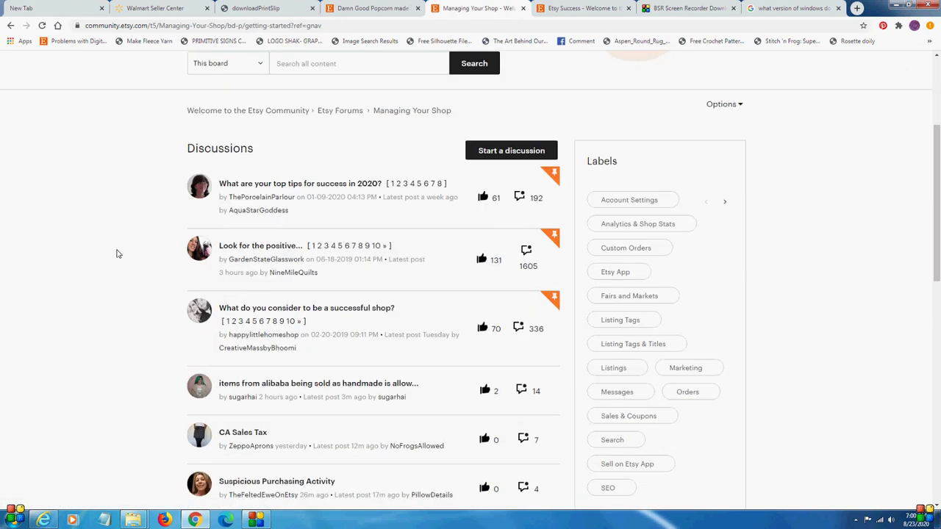
{"action": "scroll", "coordinate": [117, 254], "scroll_direction": "down", "scroll_amount": 4}
{"action": "scroll", "coordinate": [116, 253], "scroll_direction": "up", "scroll_amount": 7}
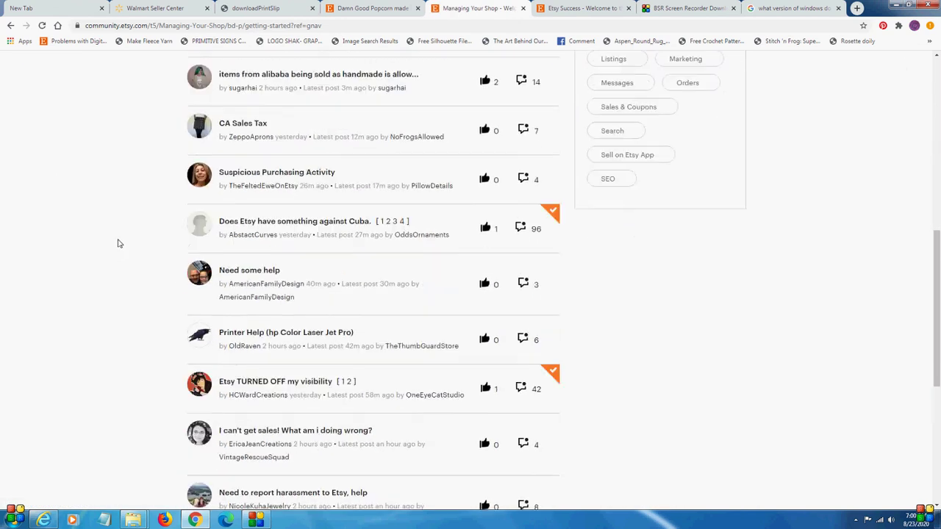